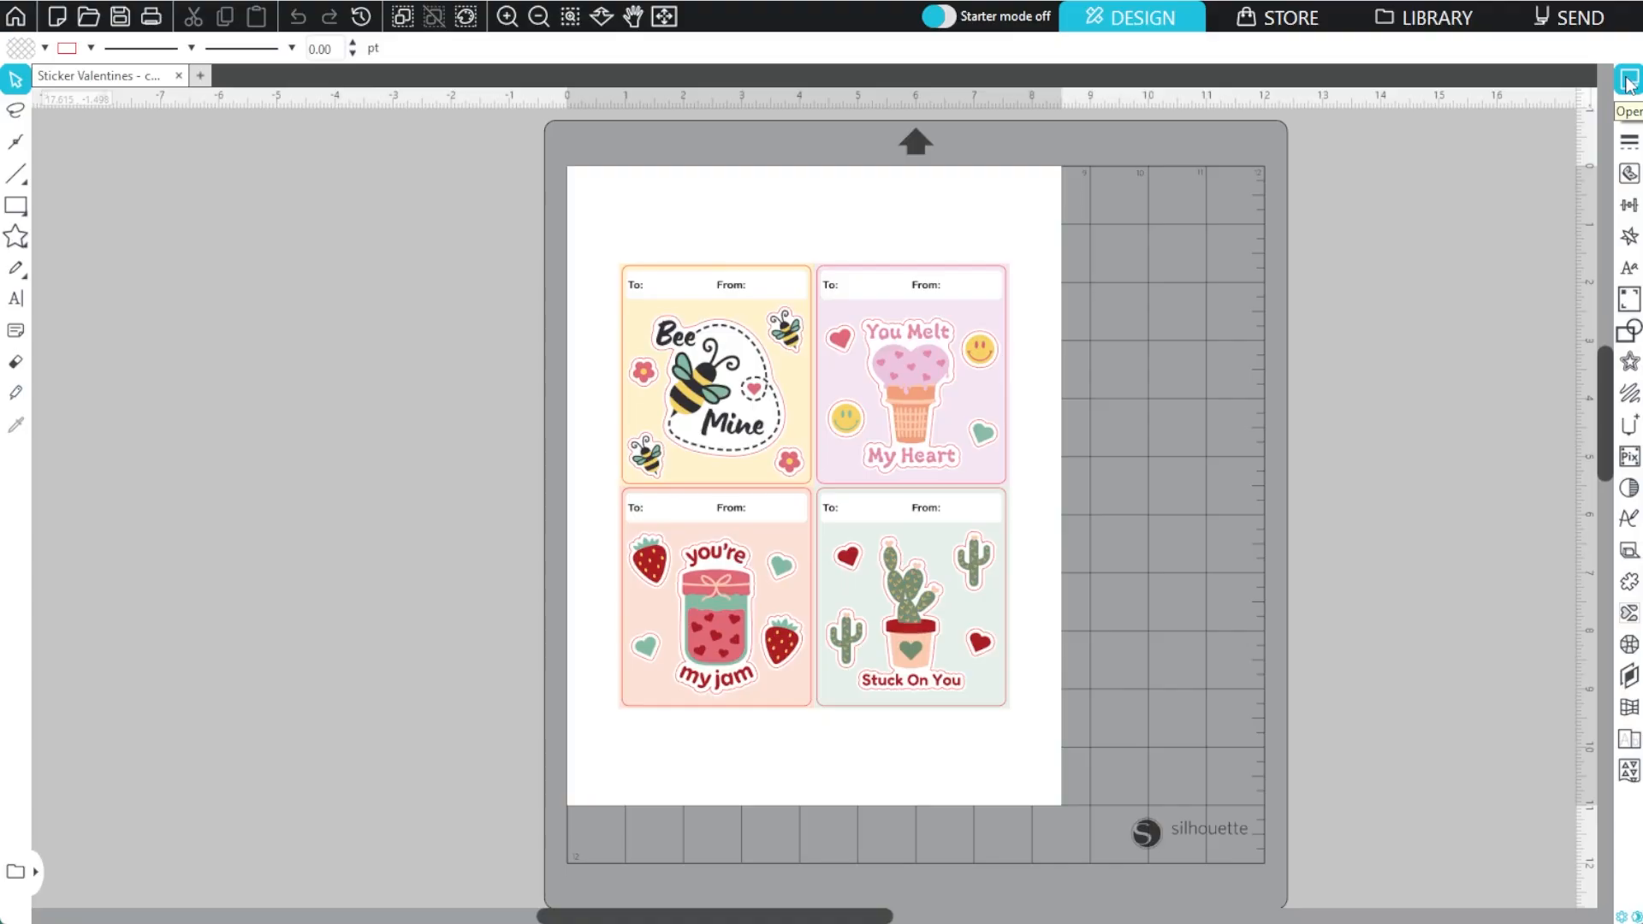
- Open the page setup settings for the sticker sheet design
left_click(1629, 83)
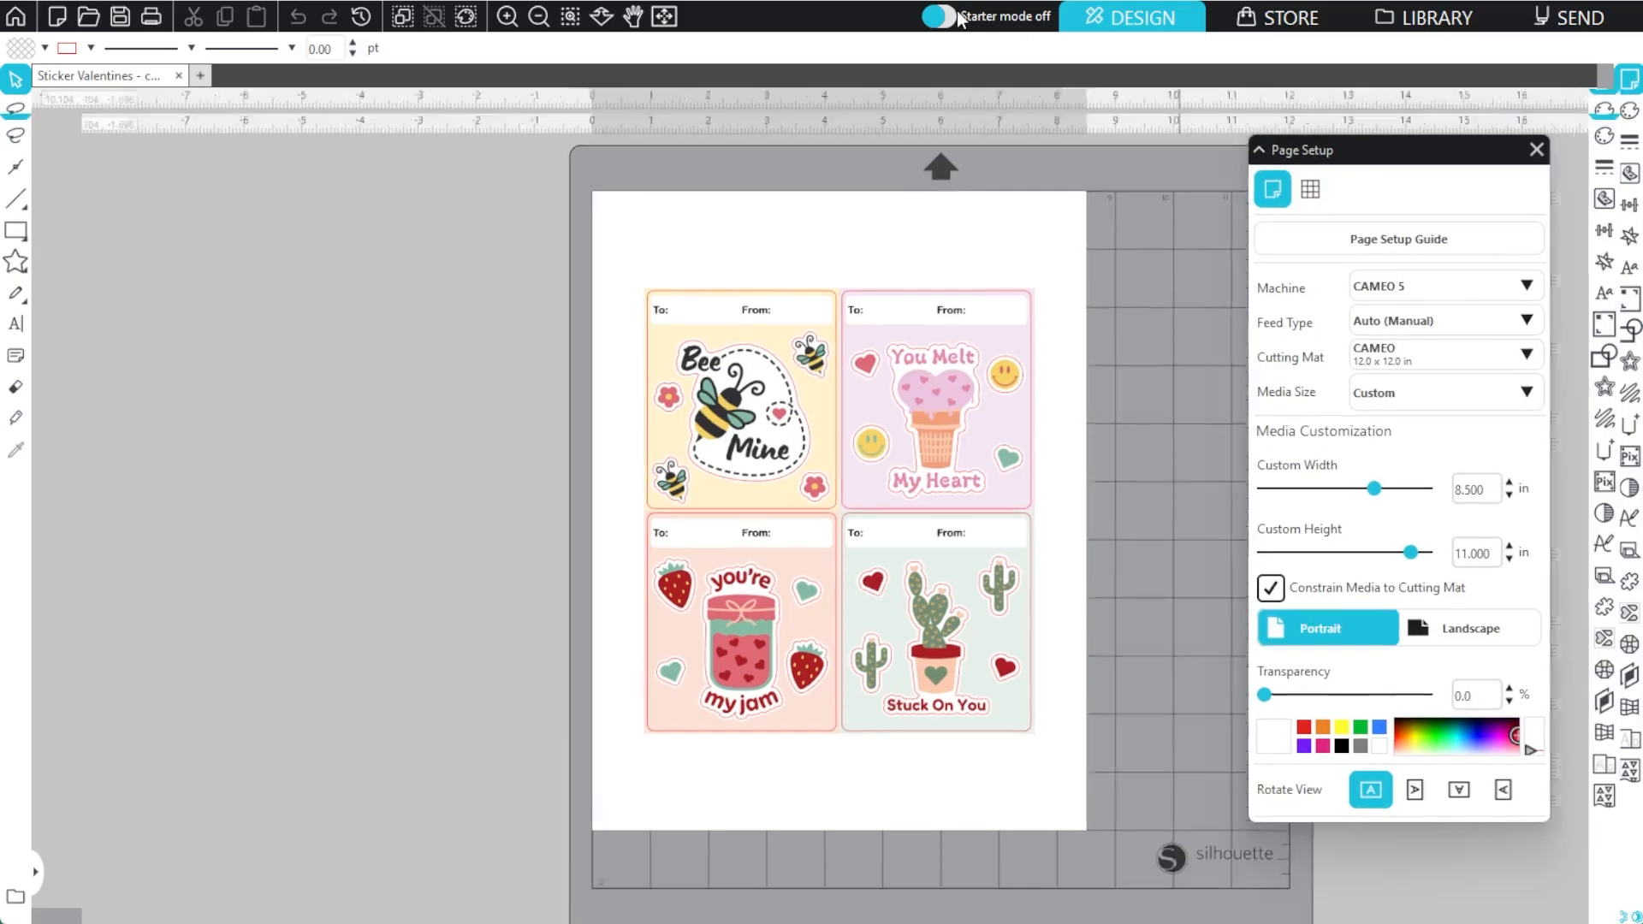
- Try out Starter mode with the full set of labelled design tools shown, and switch it back off
left_click(957, 17)
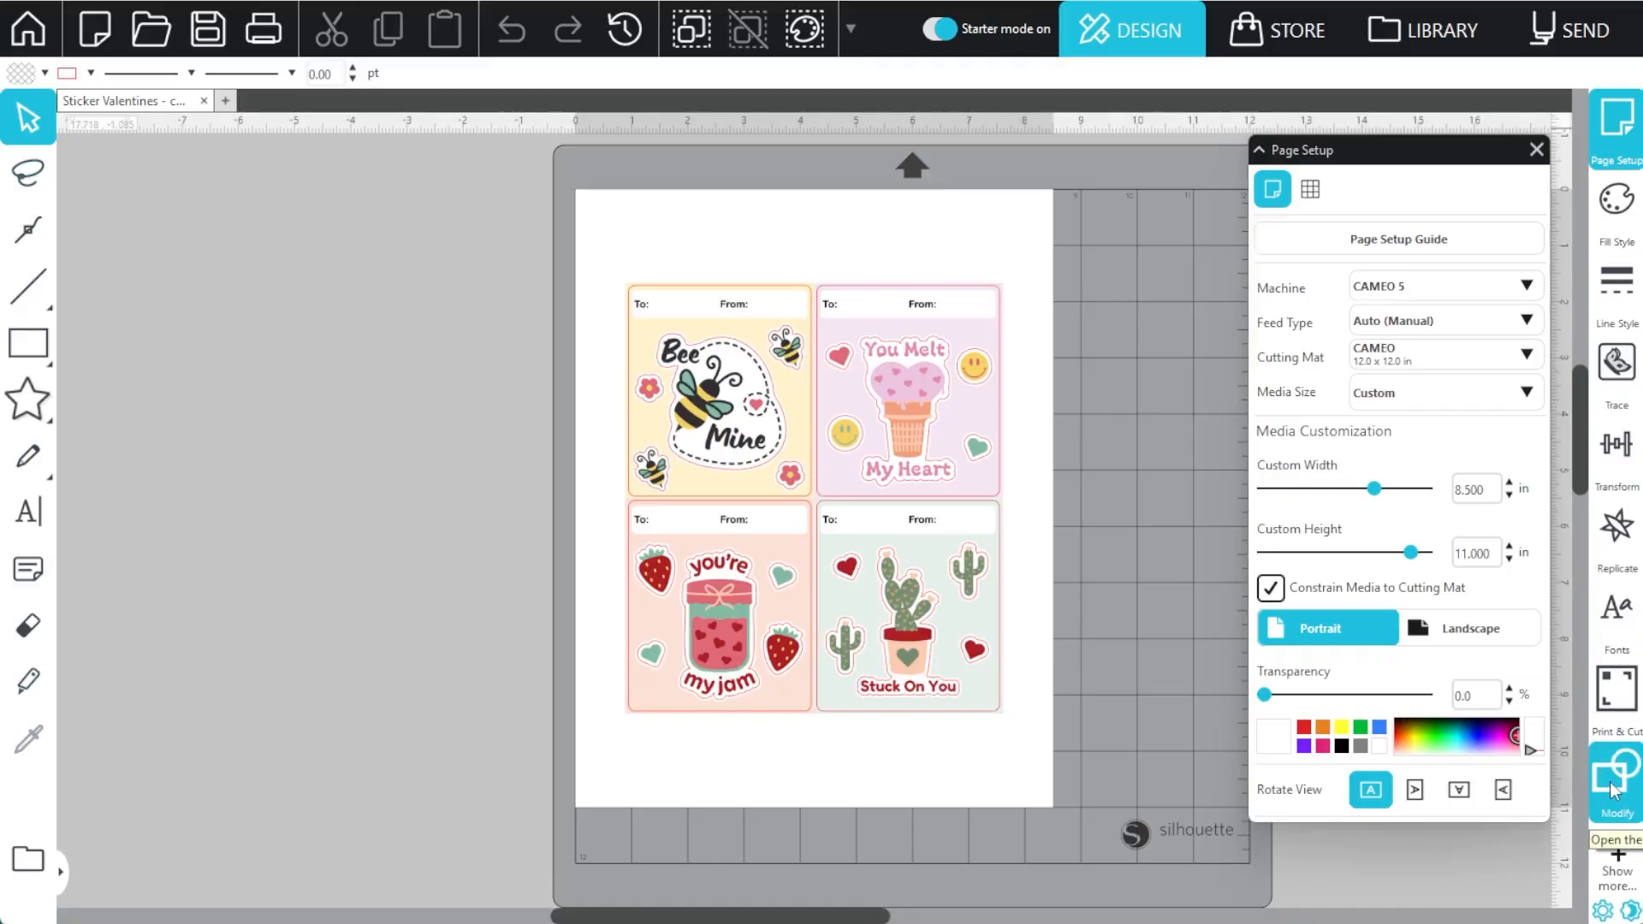
left_click(1621, 862)
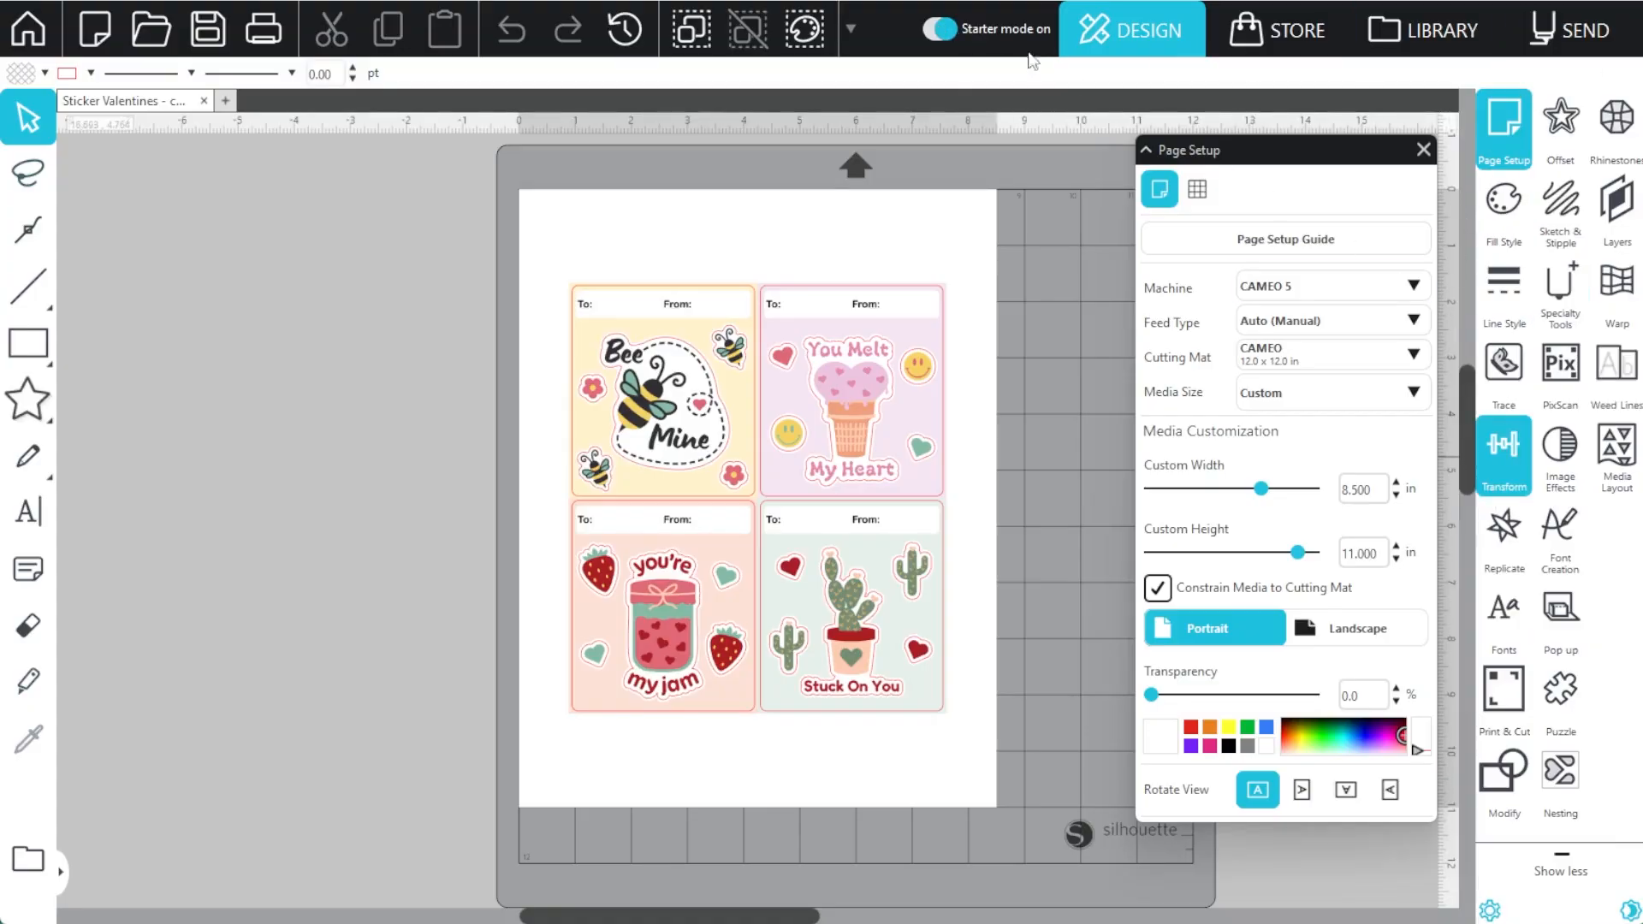
left_click(938, 29)
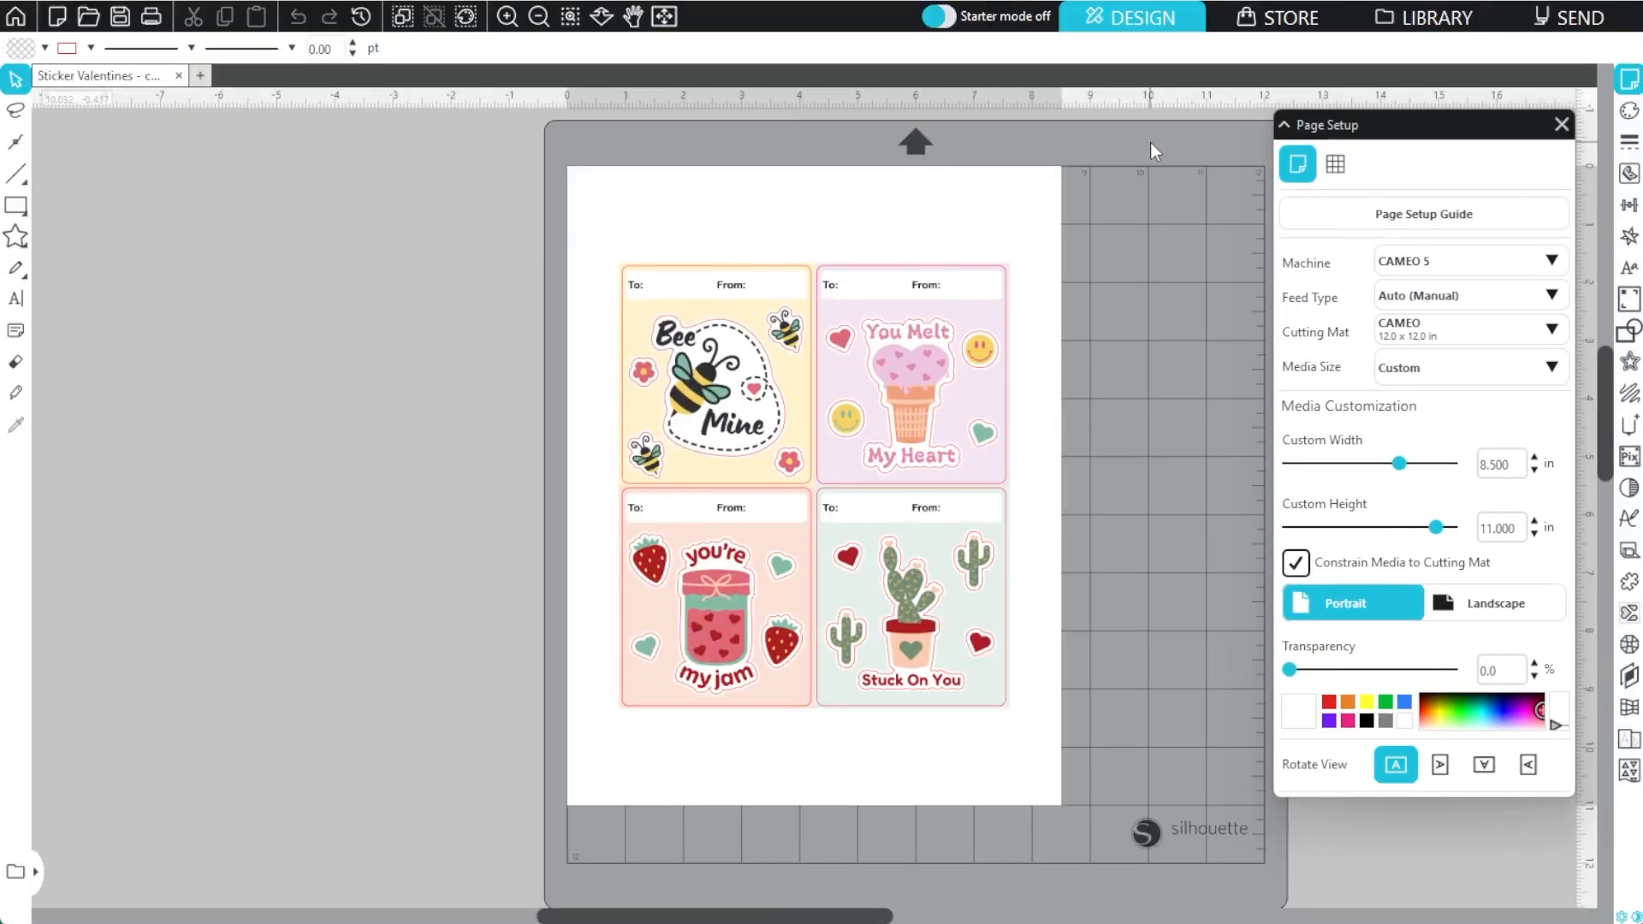
- Set the media size to Letter (8.500 x 11.000 in) and close the page setup settings
left_click(1486, 360)
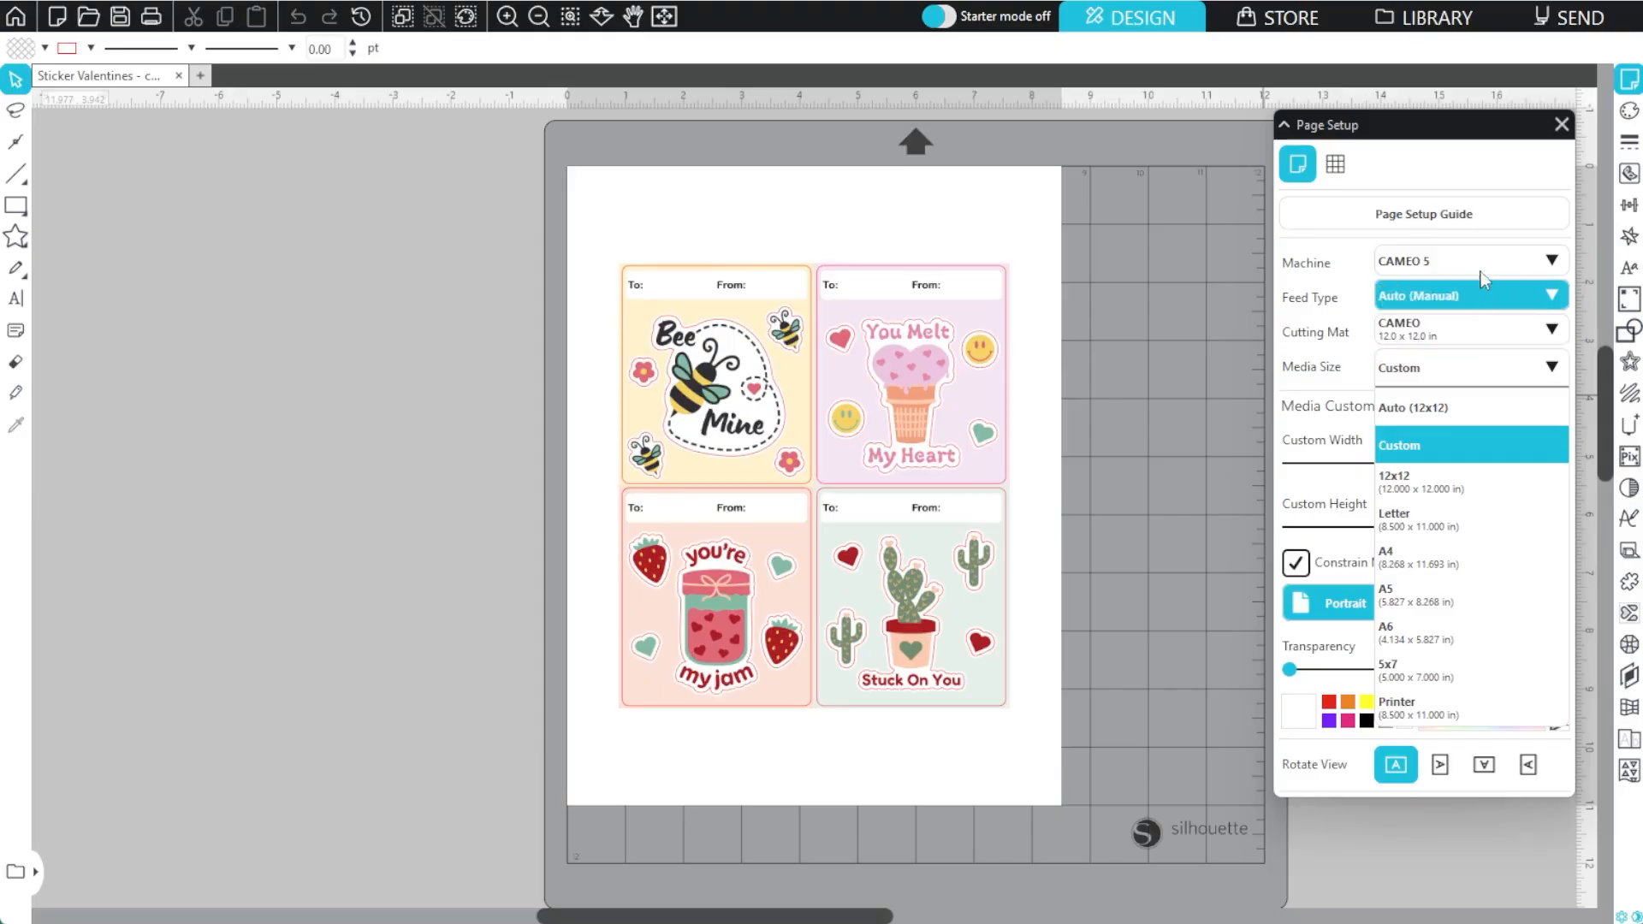
left_click(1484, 360)
left_click(1445, 372)
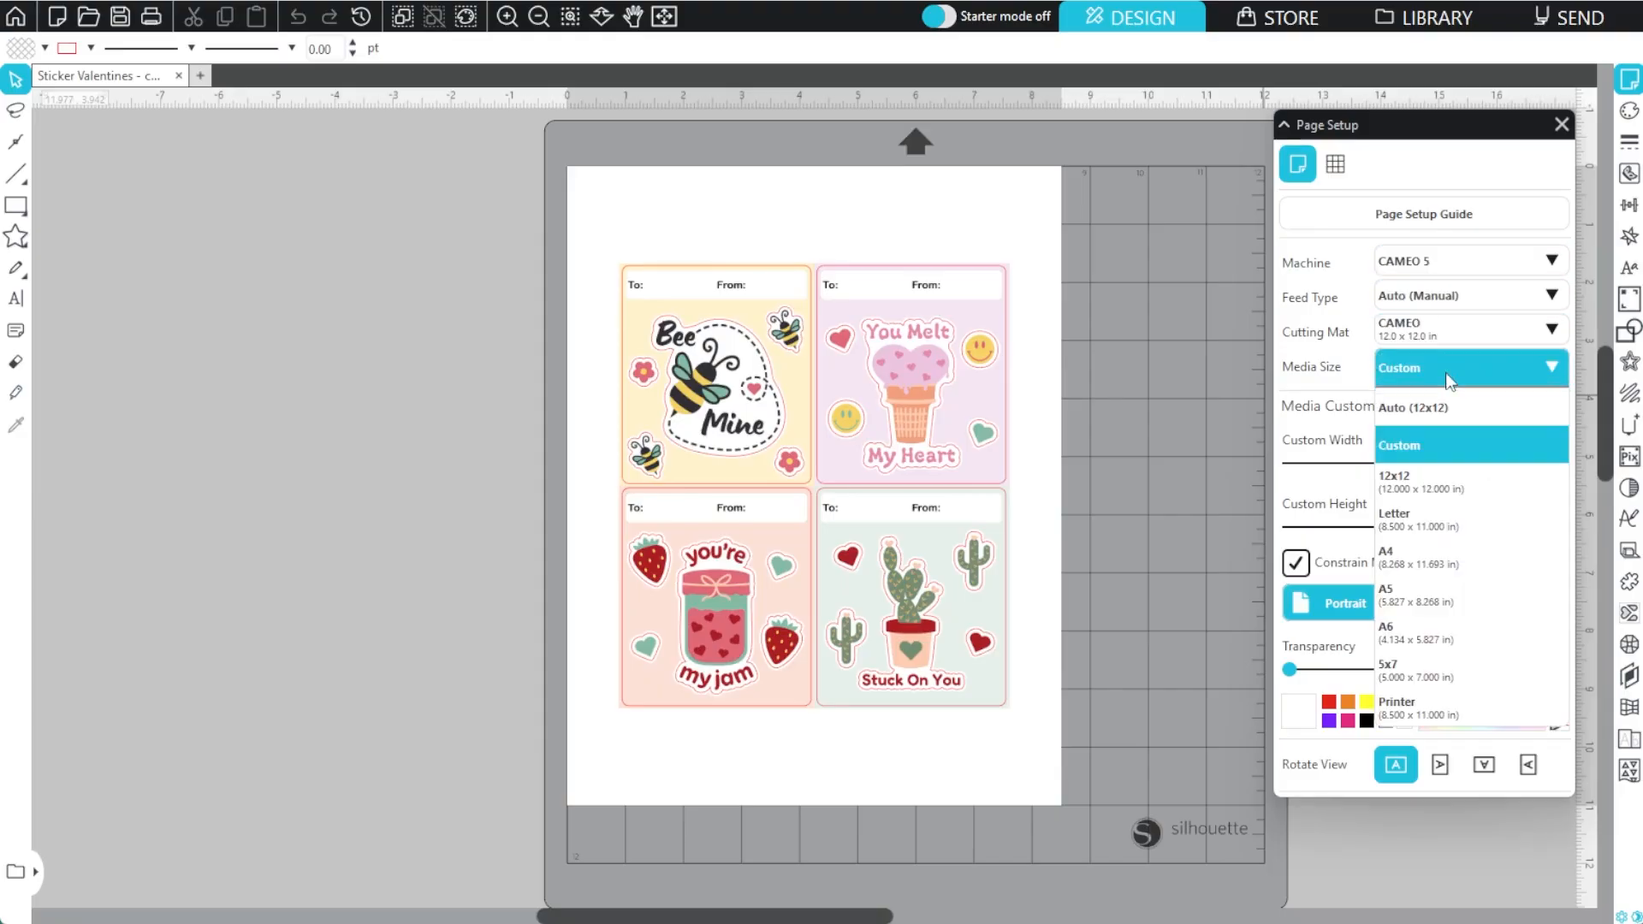
left_click(1444, 514)
left_click(1465, 327)
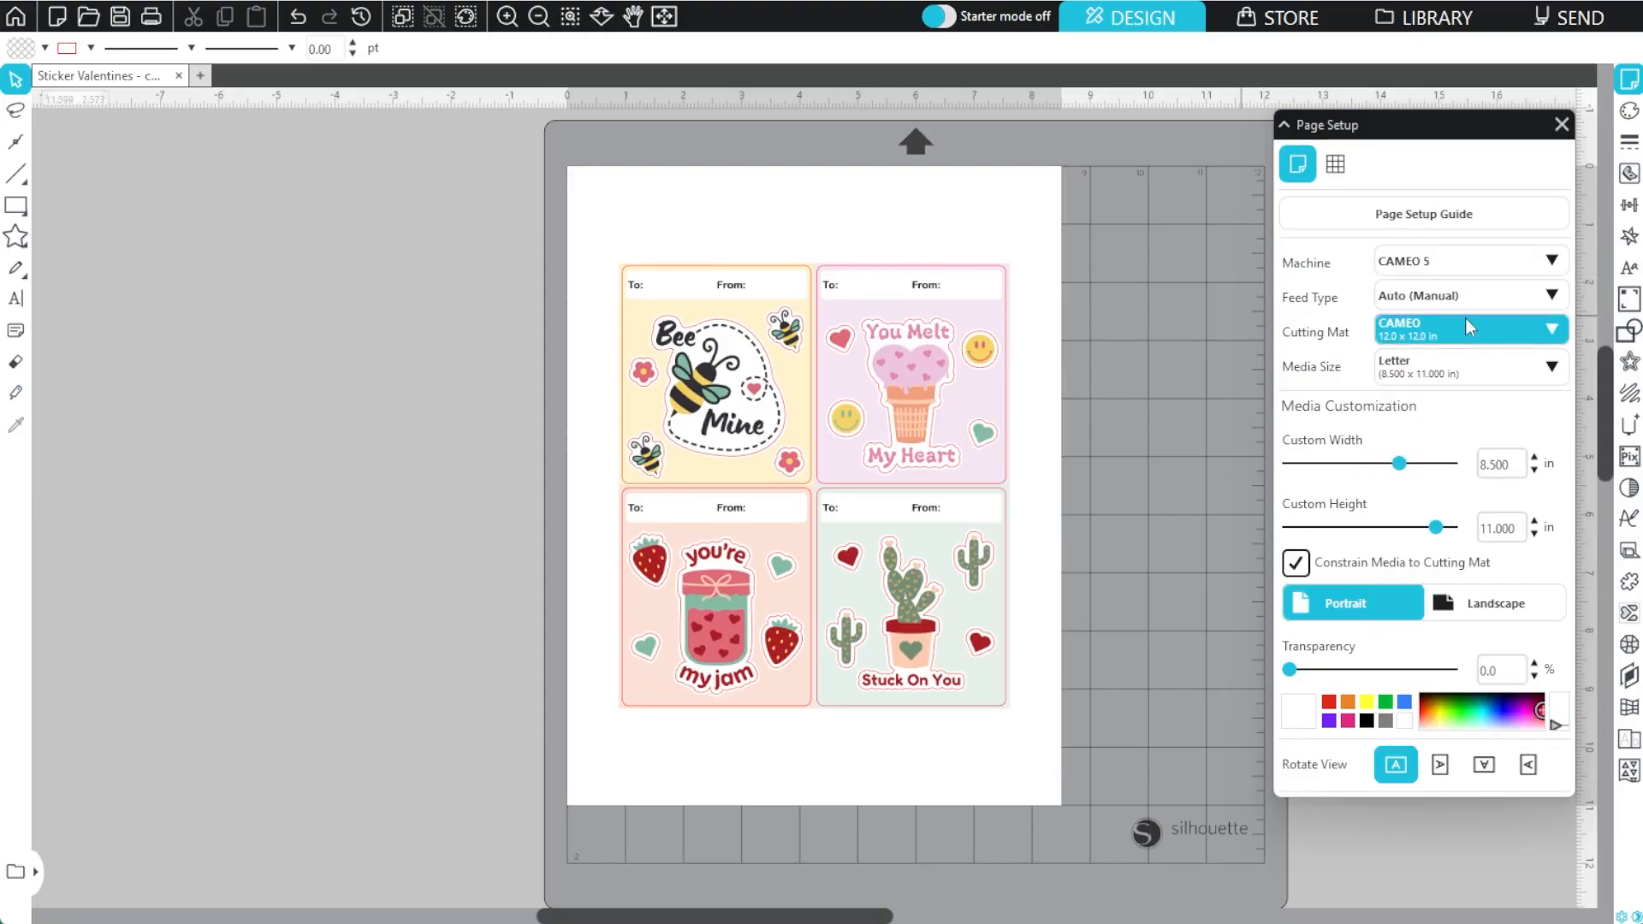
left_click(1508, 469)
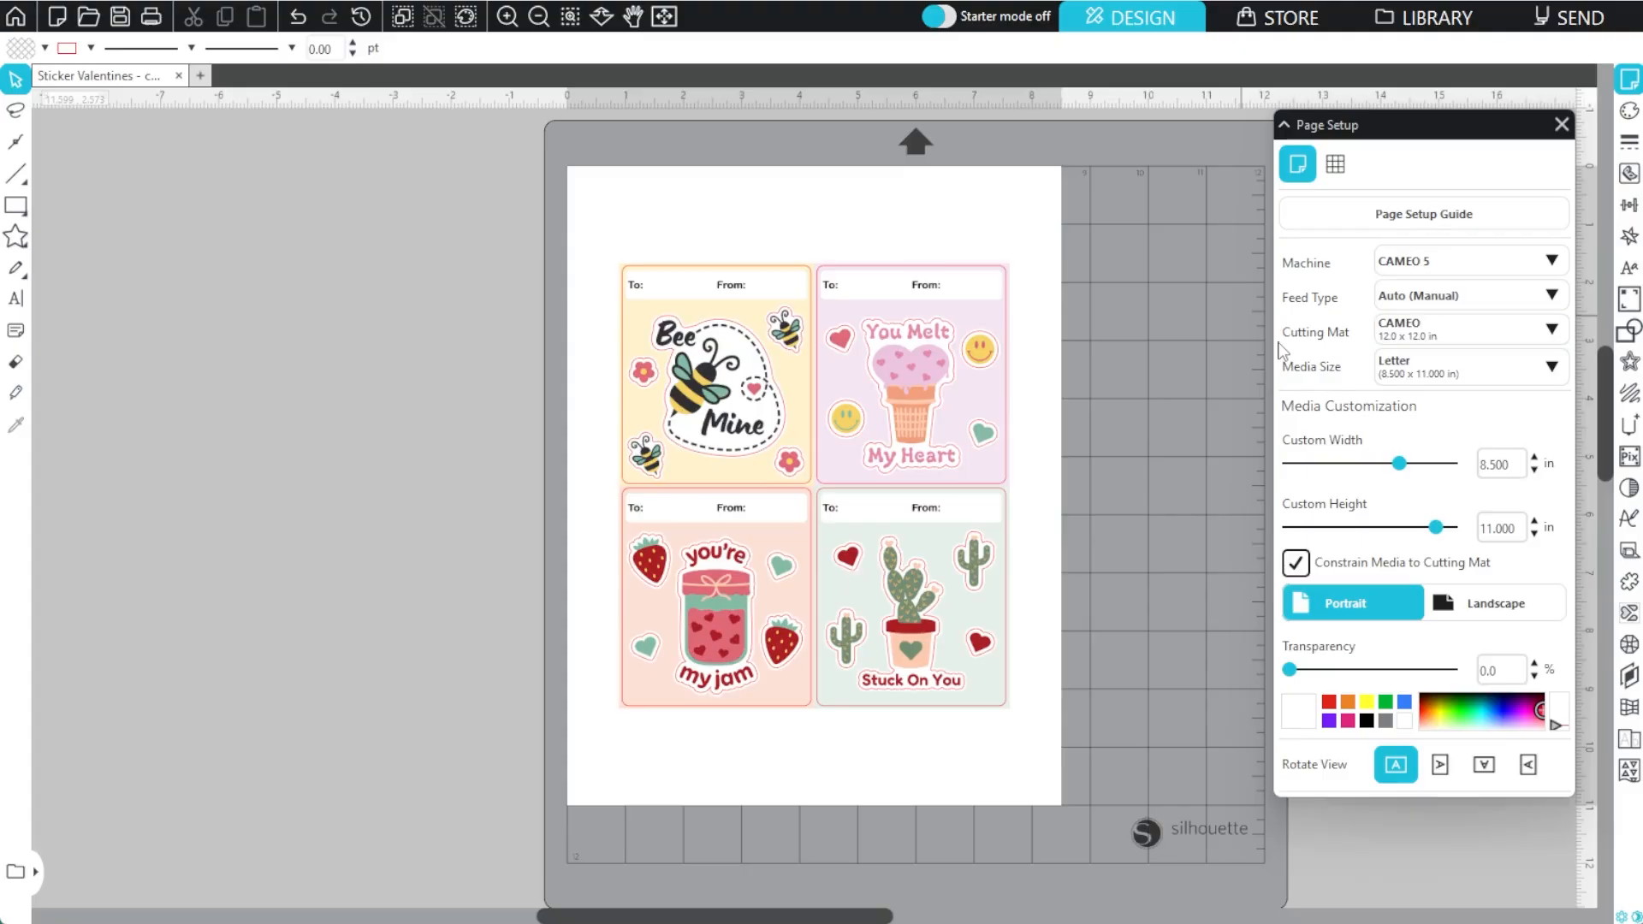
left_click(1560, 129)
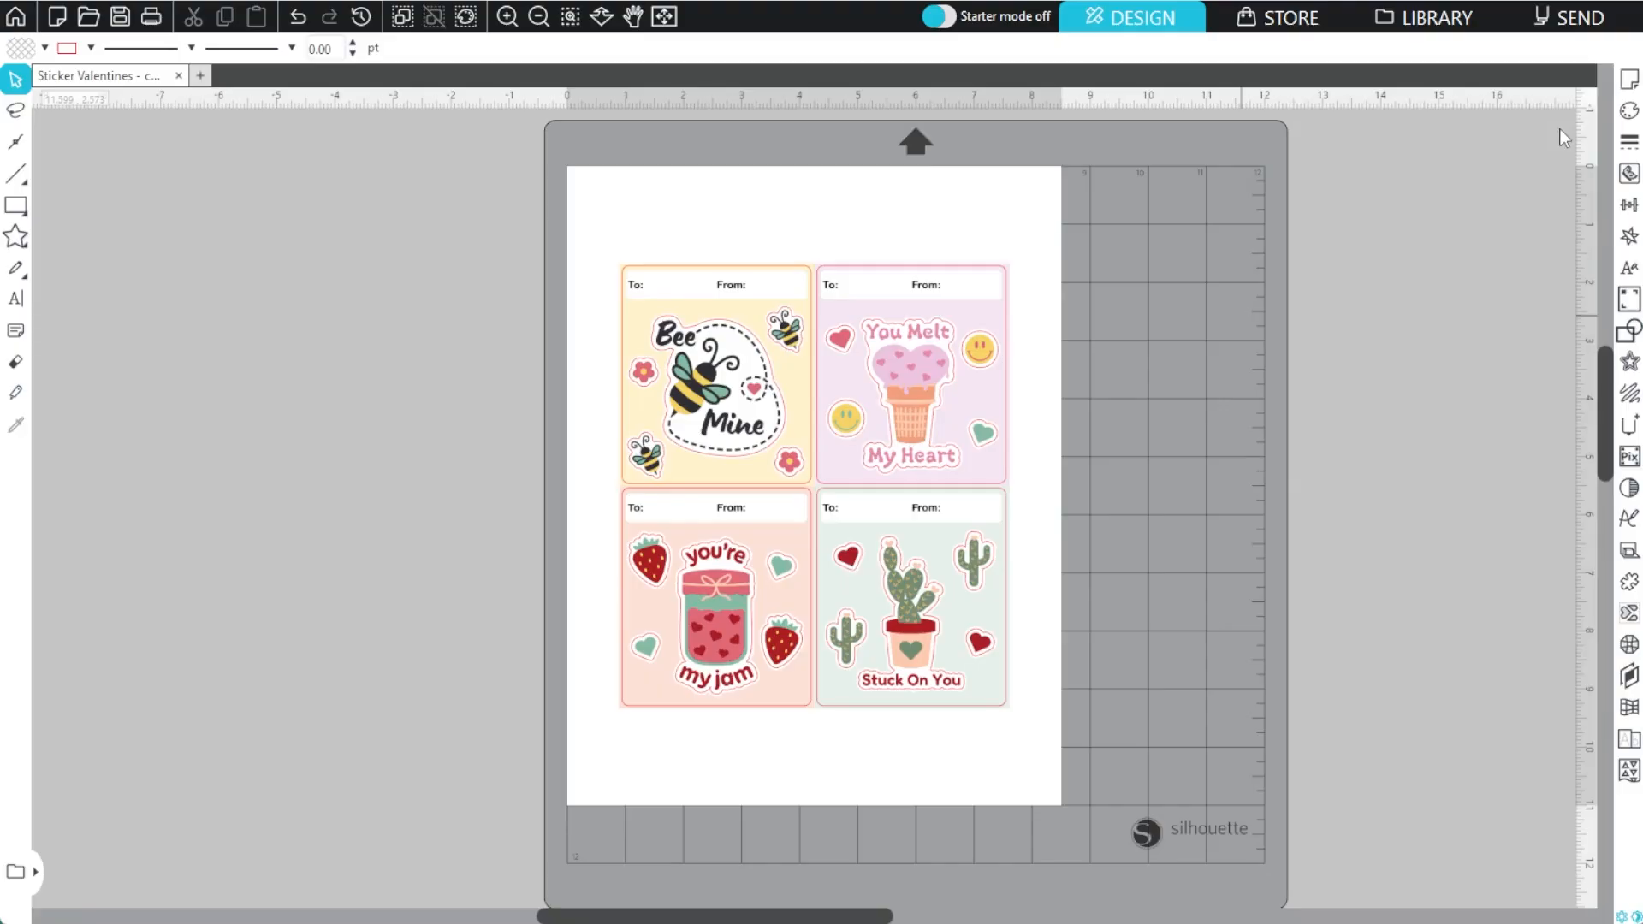
- Enable registration marks for Print & Cut with the default length, thickness and inset
left_click(1631, 310)
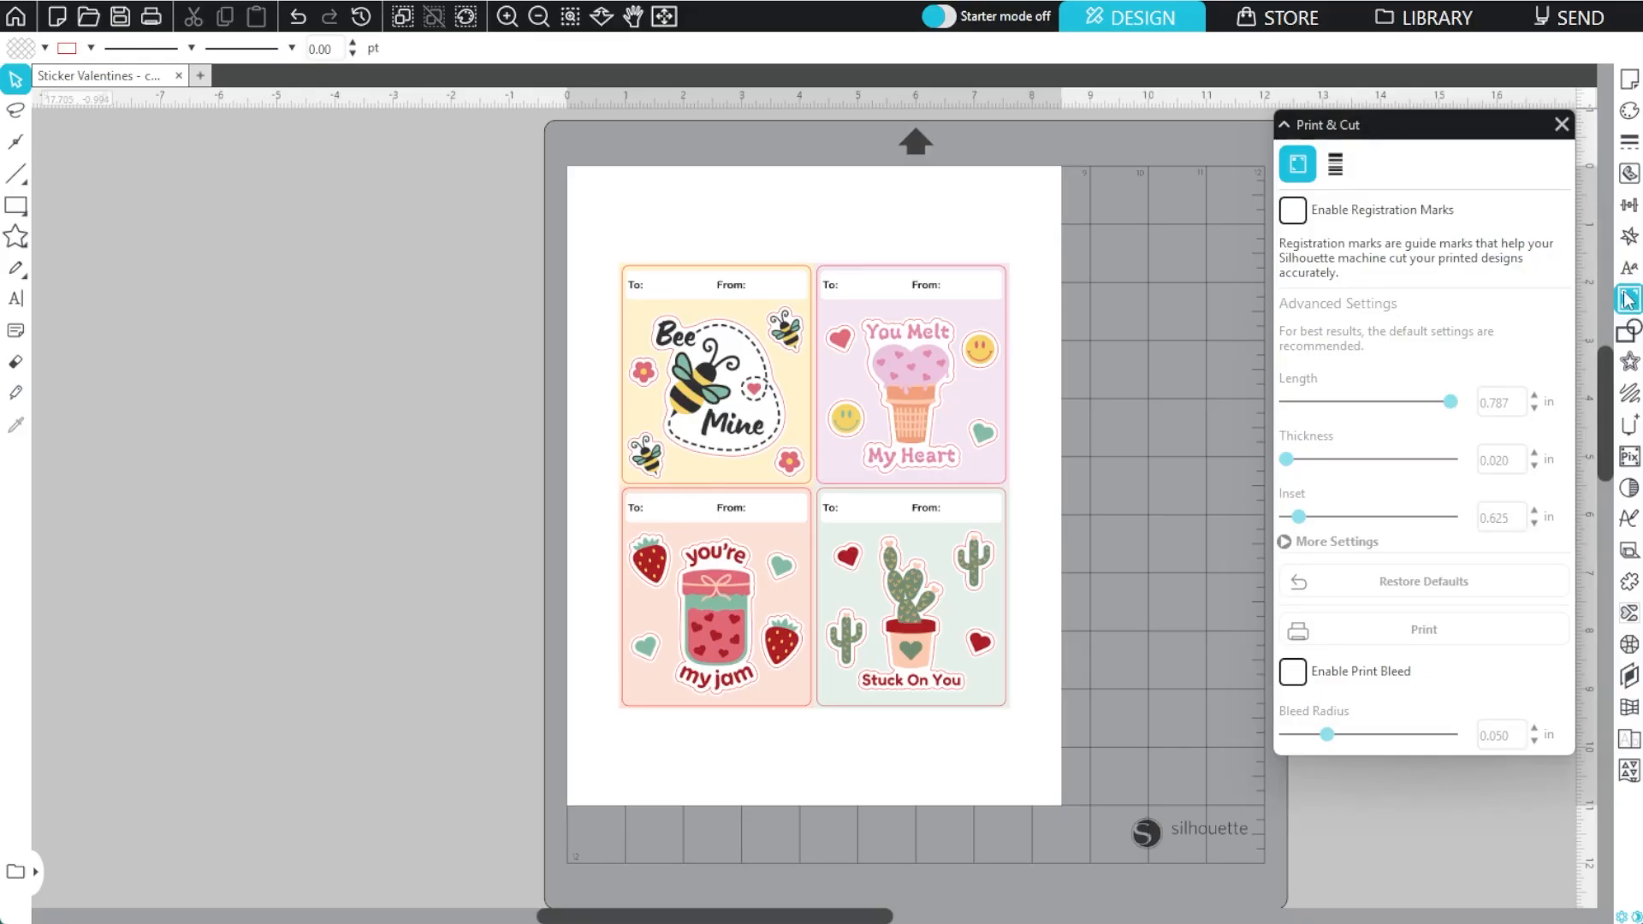
left_click(1294, 222)
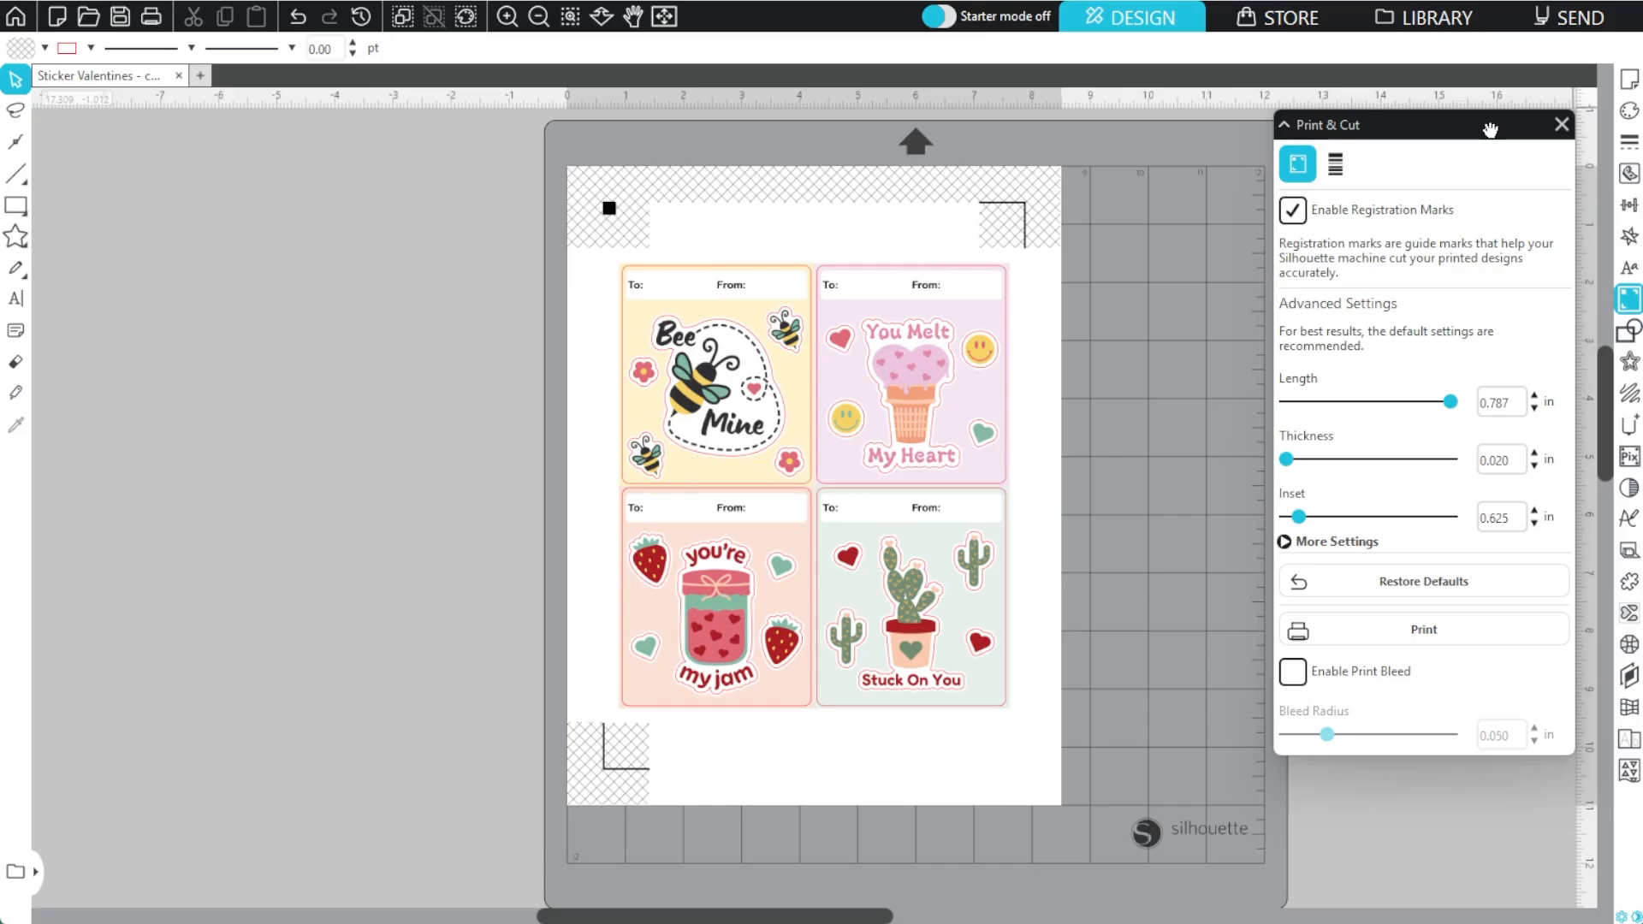
left_click(1561, 125)
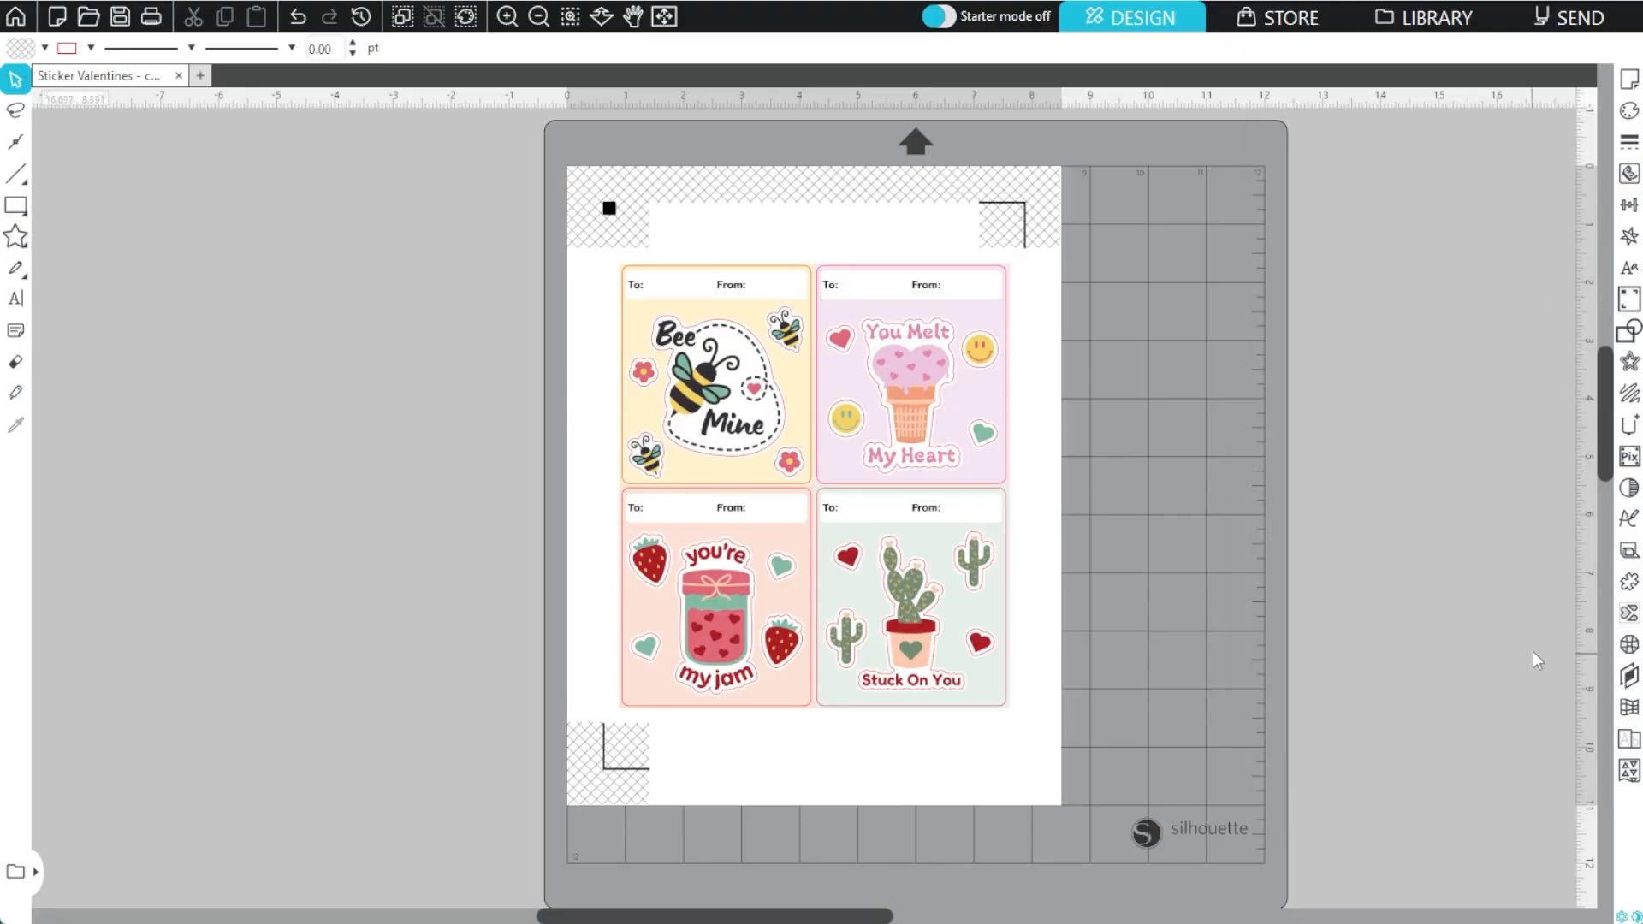
- Open the design's layer list, select the print image, and expand the kiss and die layers
left_click(1635, 684)
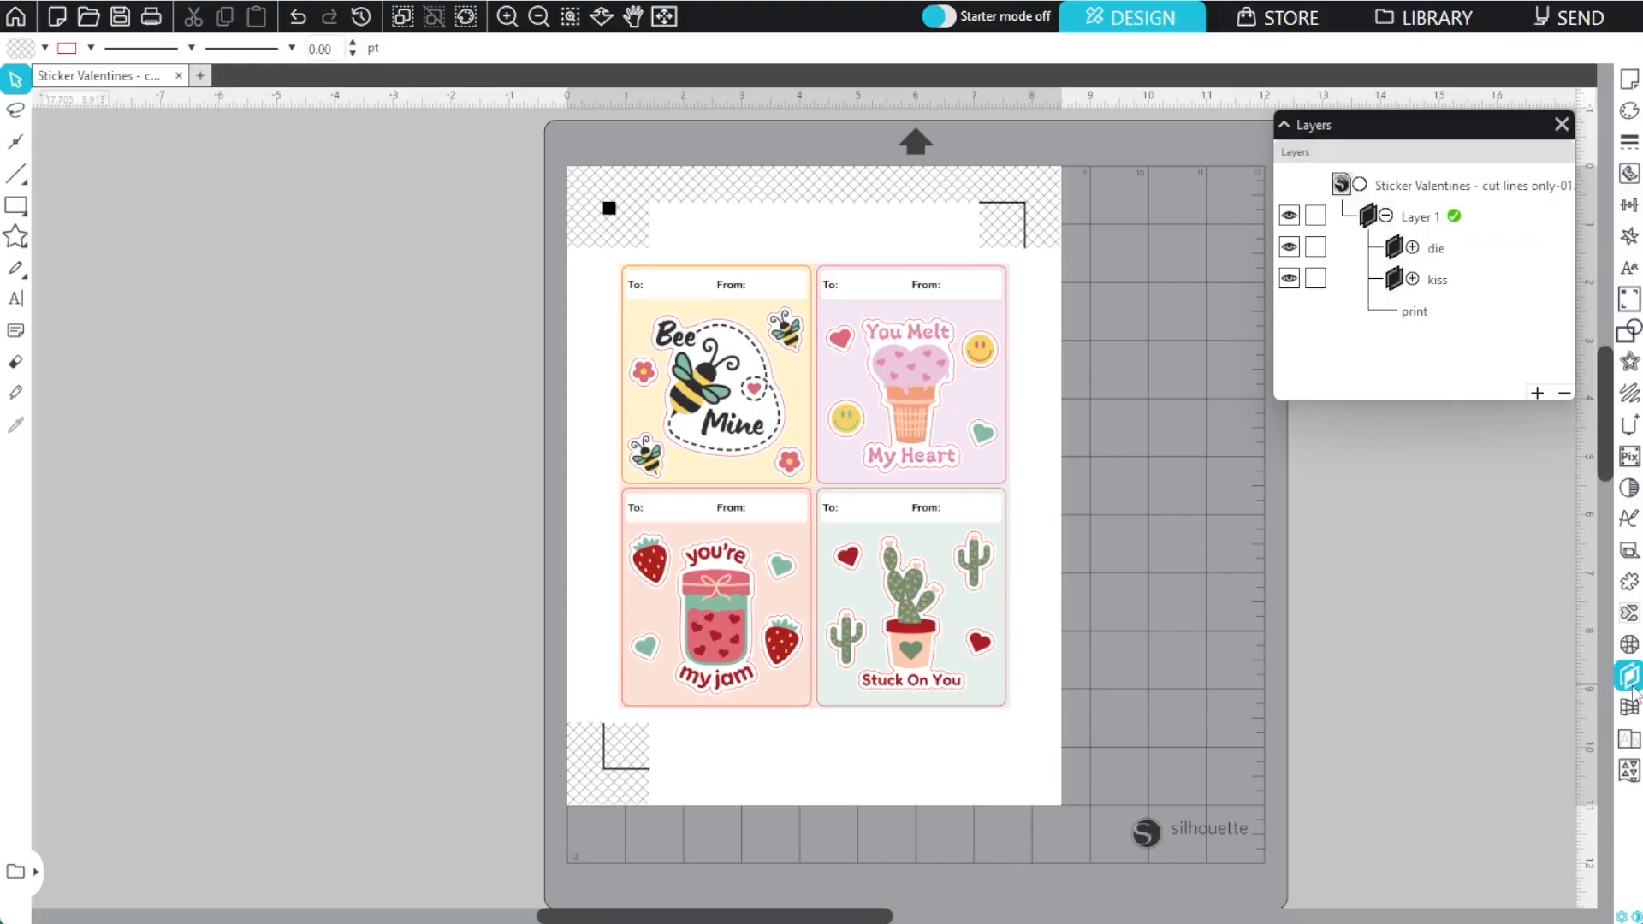
left_click(1415, 311)
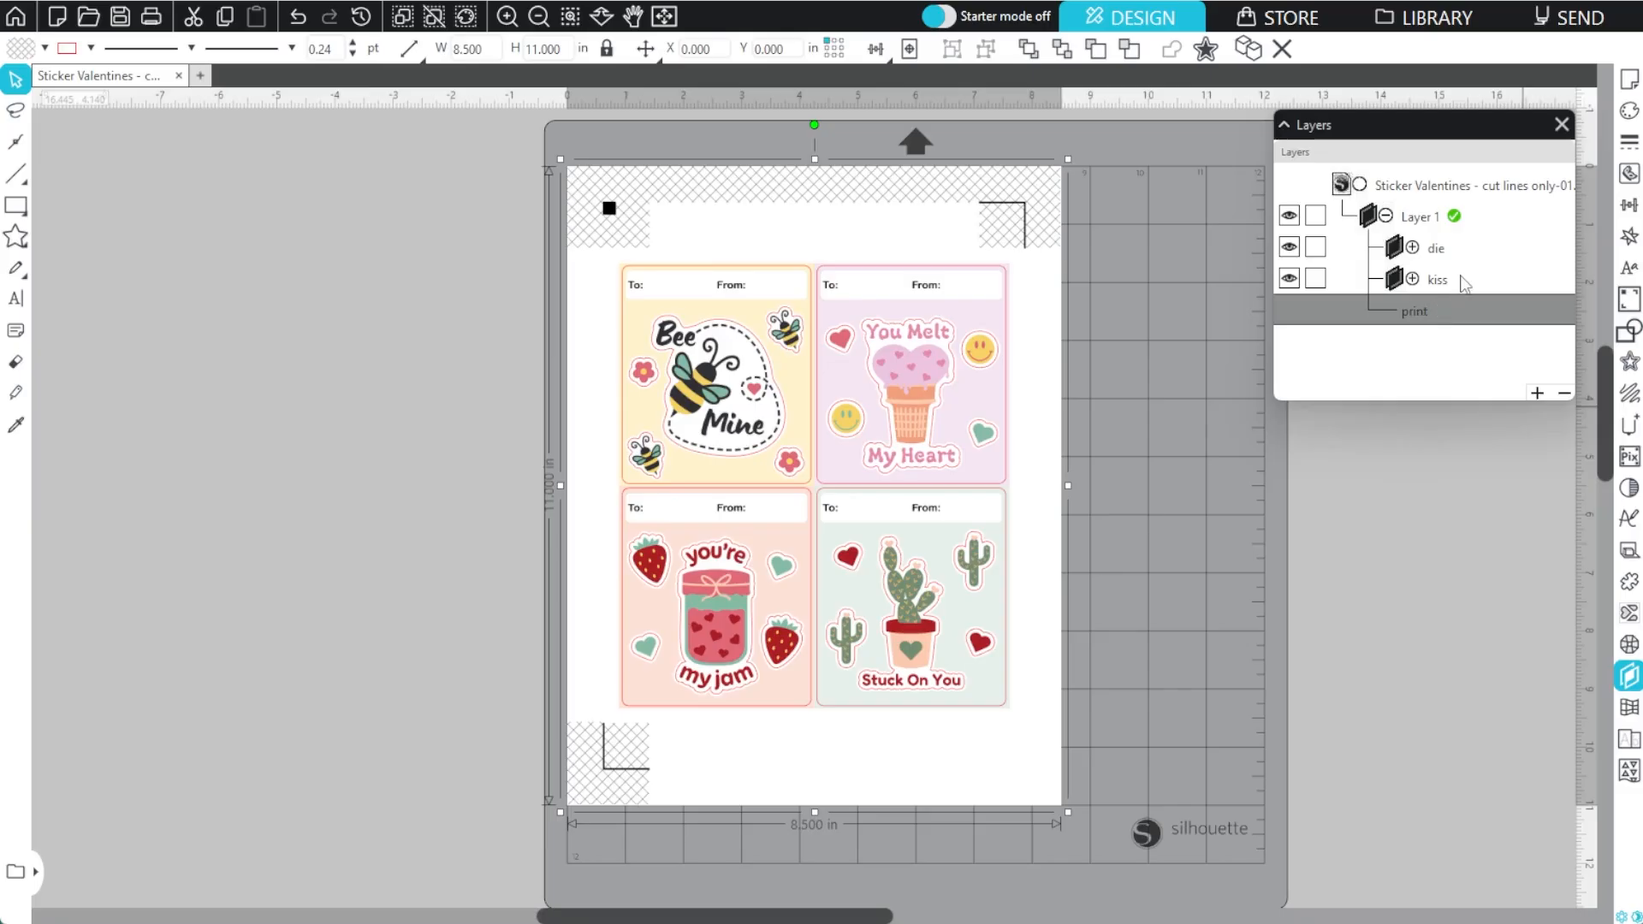
left_click(1438, 280)
left_click(1413, 278)
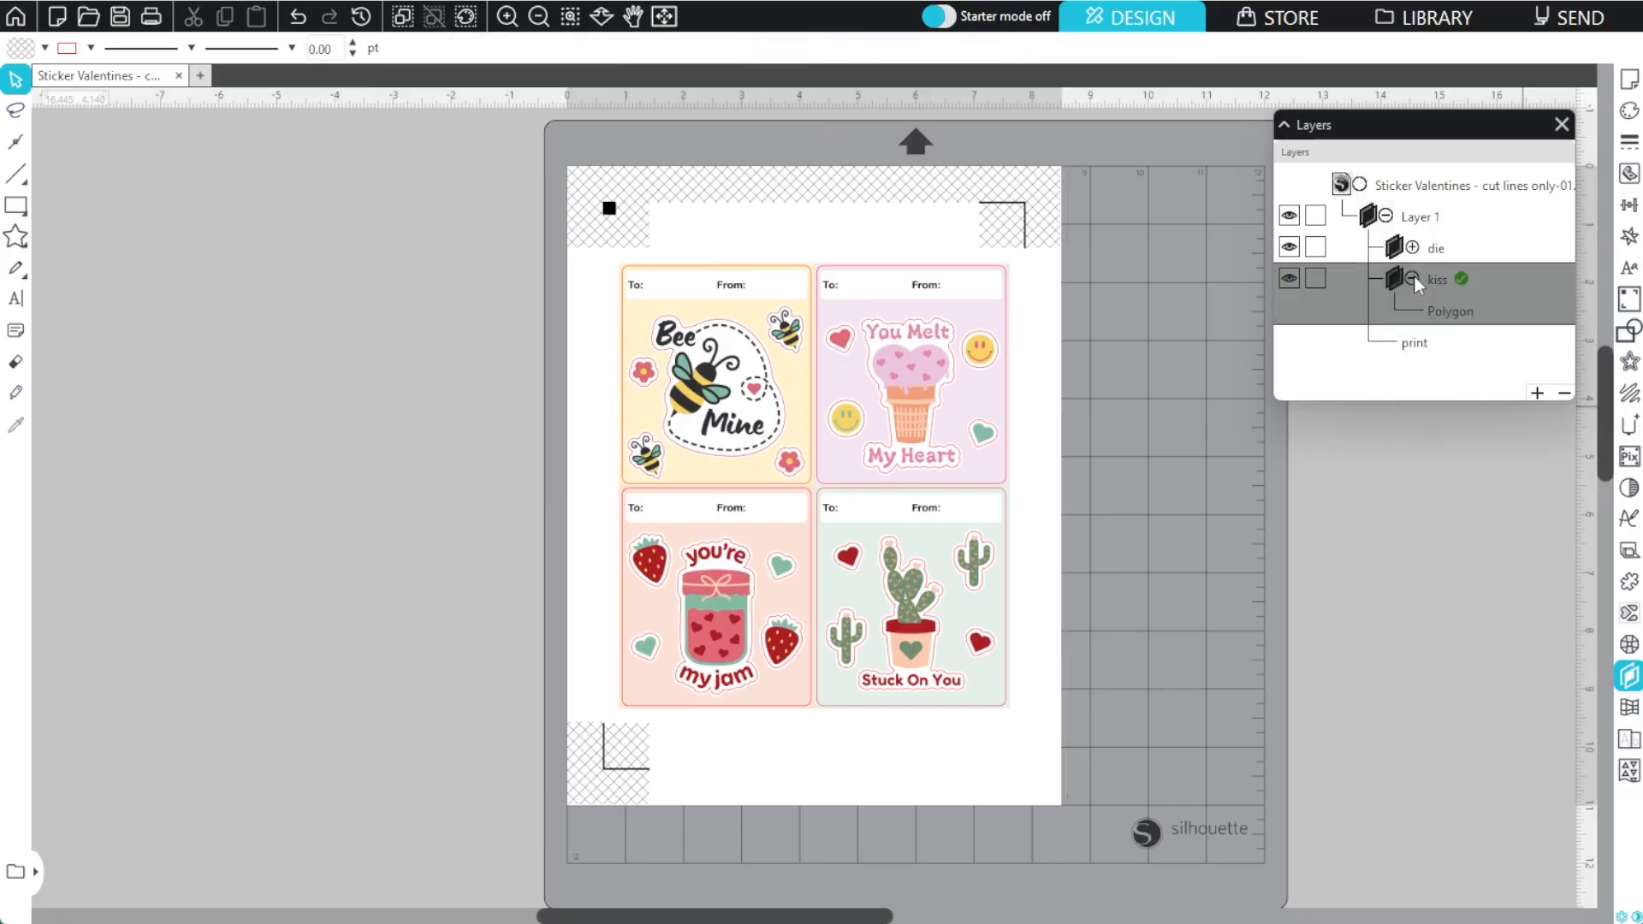
left_click(1412, 247)
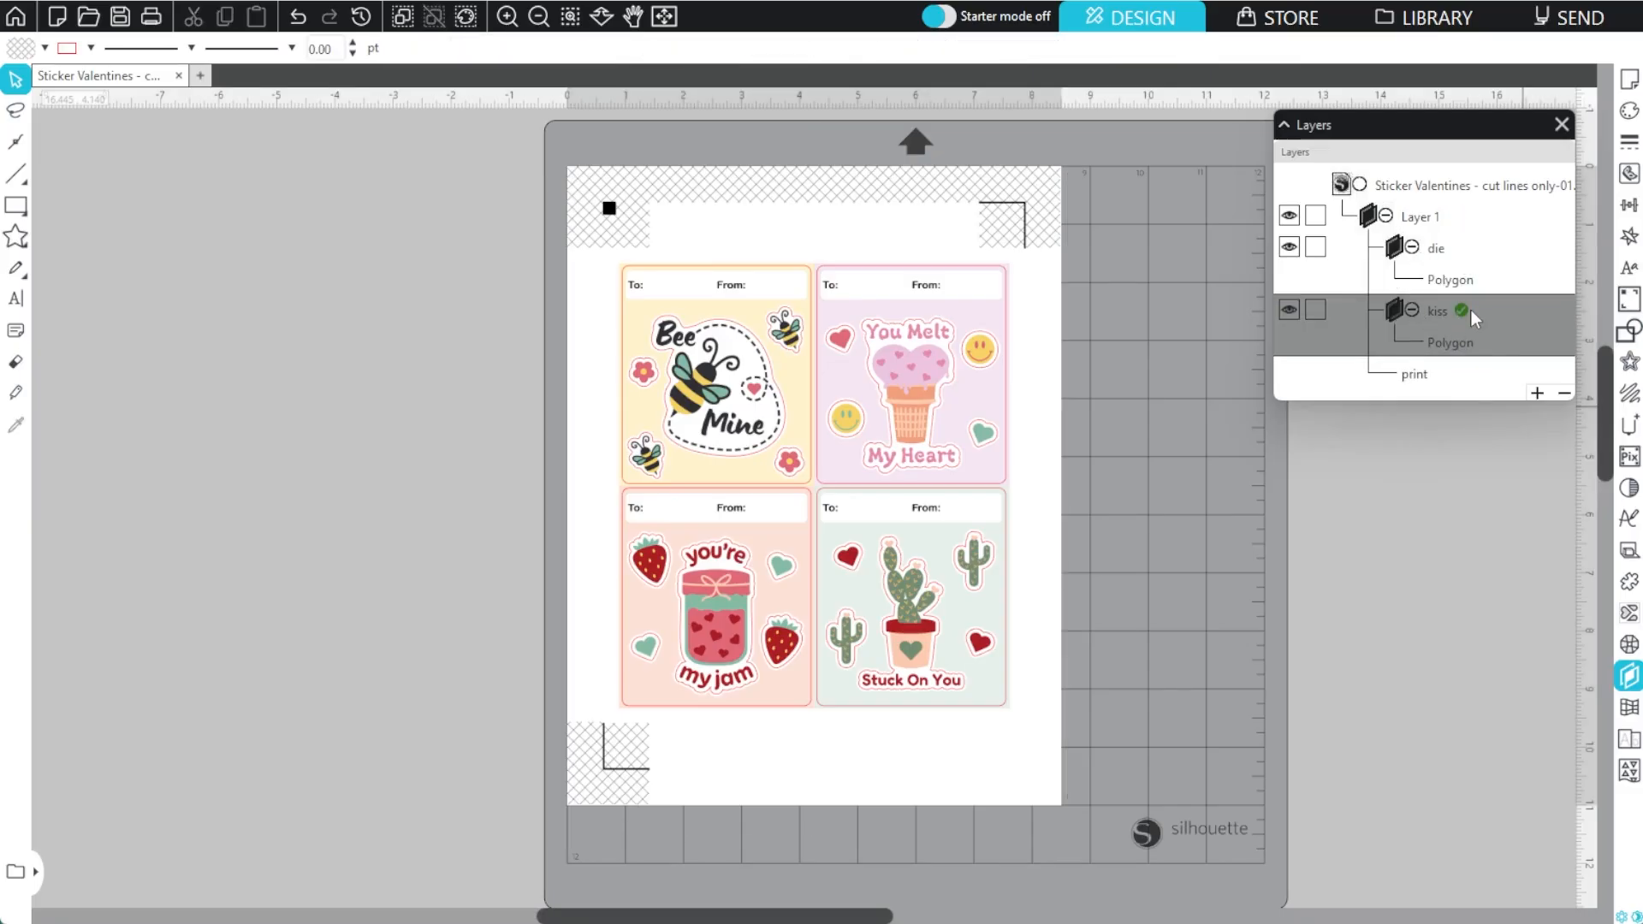
- Select the die and kiss layers in turn, opening the die layer's name for editing without changing it
left_click(1435, 250)
left_click(1440, 315)
left_click(1448, 258)
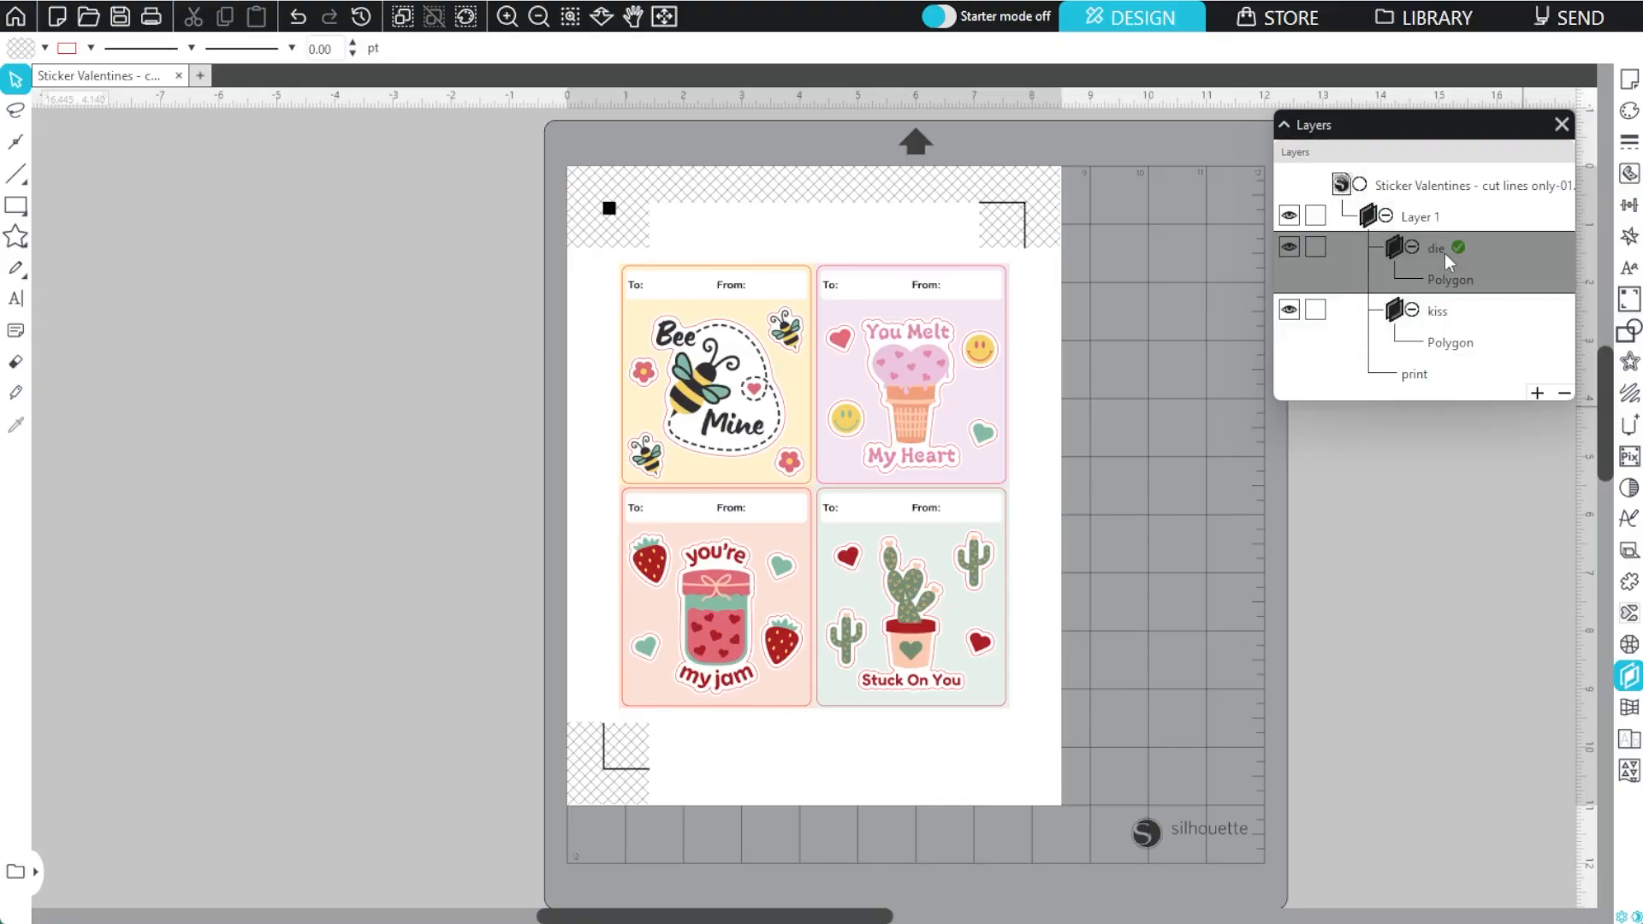
double_click(1444, 253)
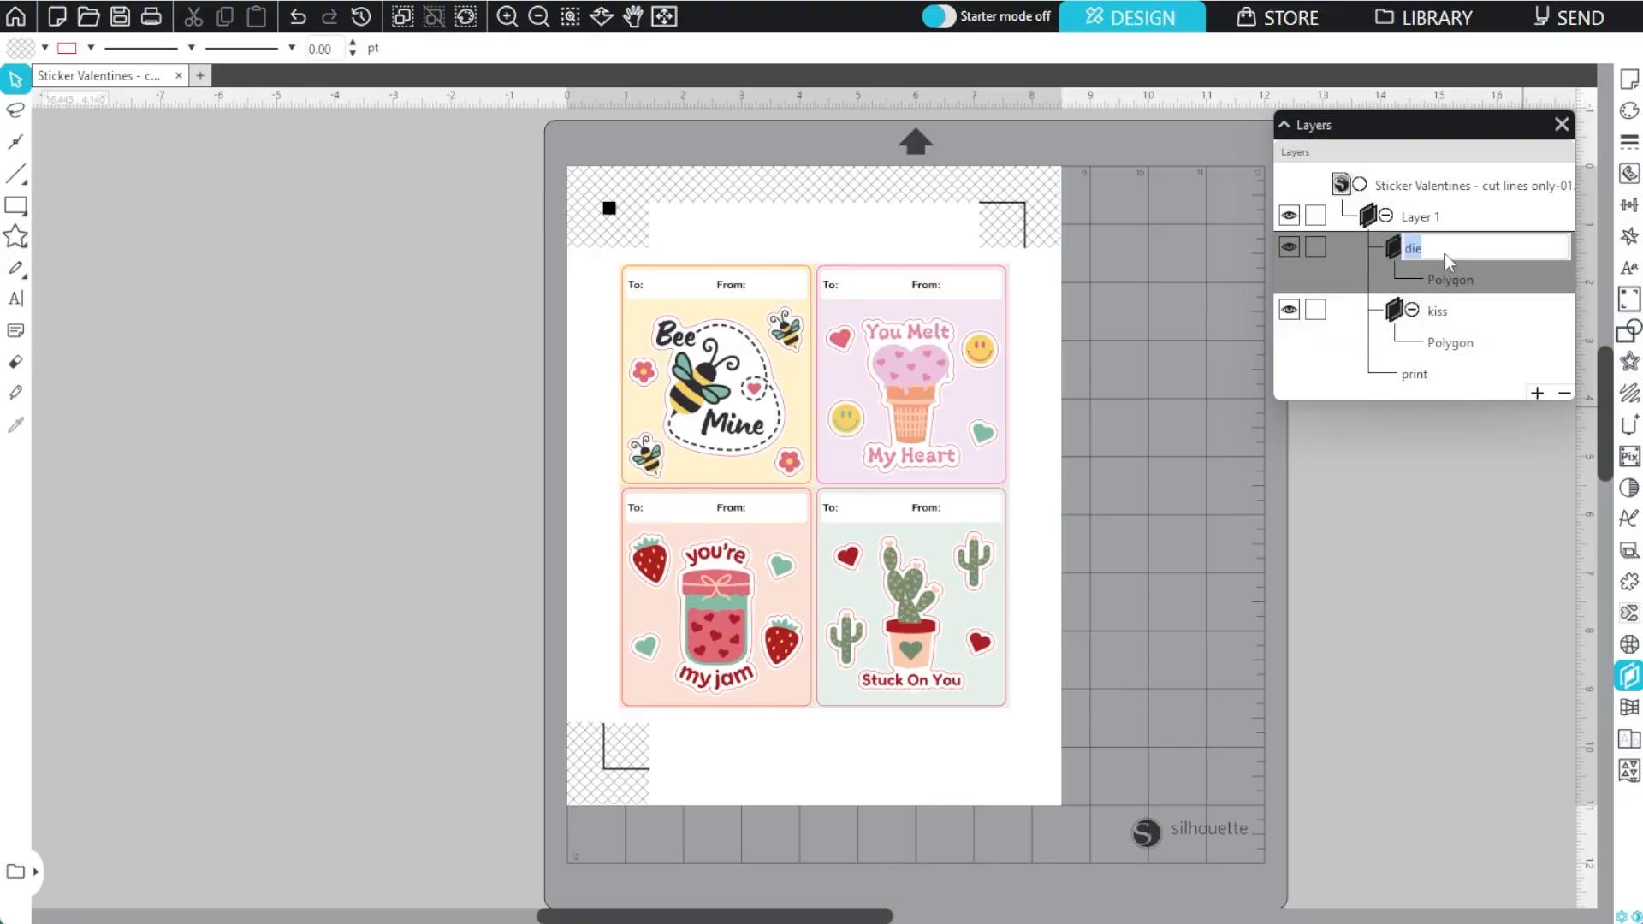
left_click(1445, 318)
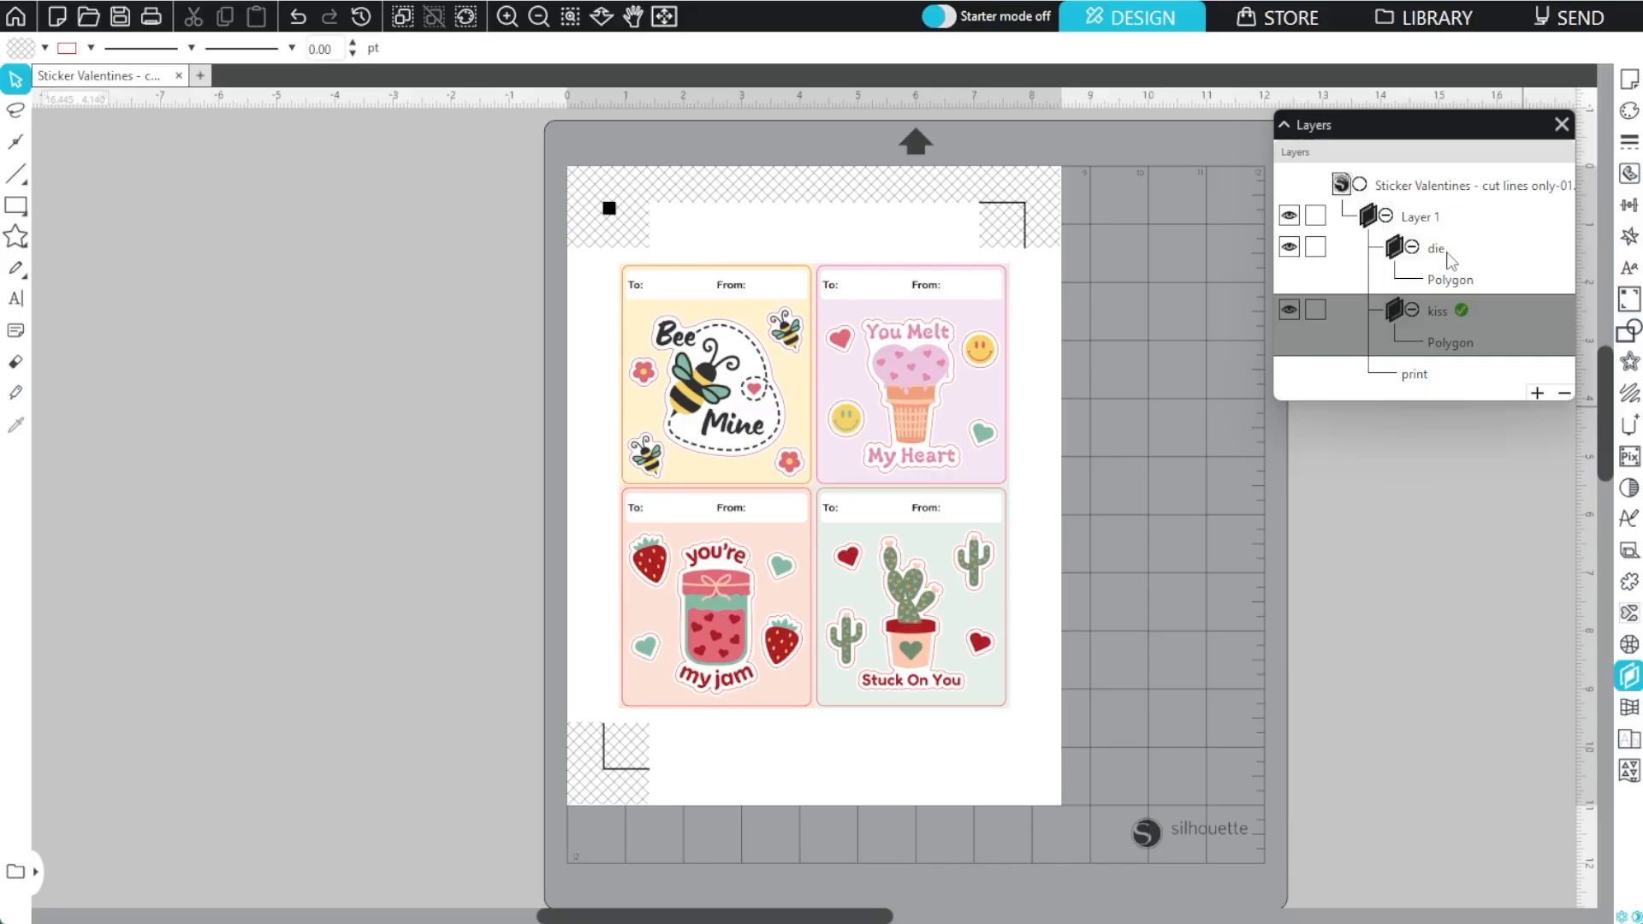
- Hide and show the kiss layer and the die layer in turn to examine which cut lines each contains
left_click(1290, 309)
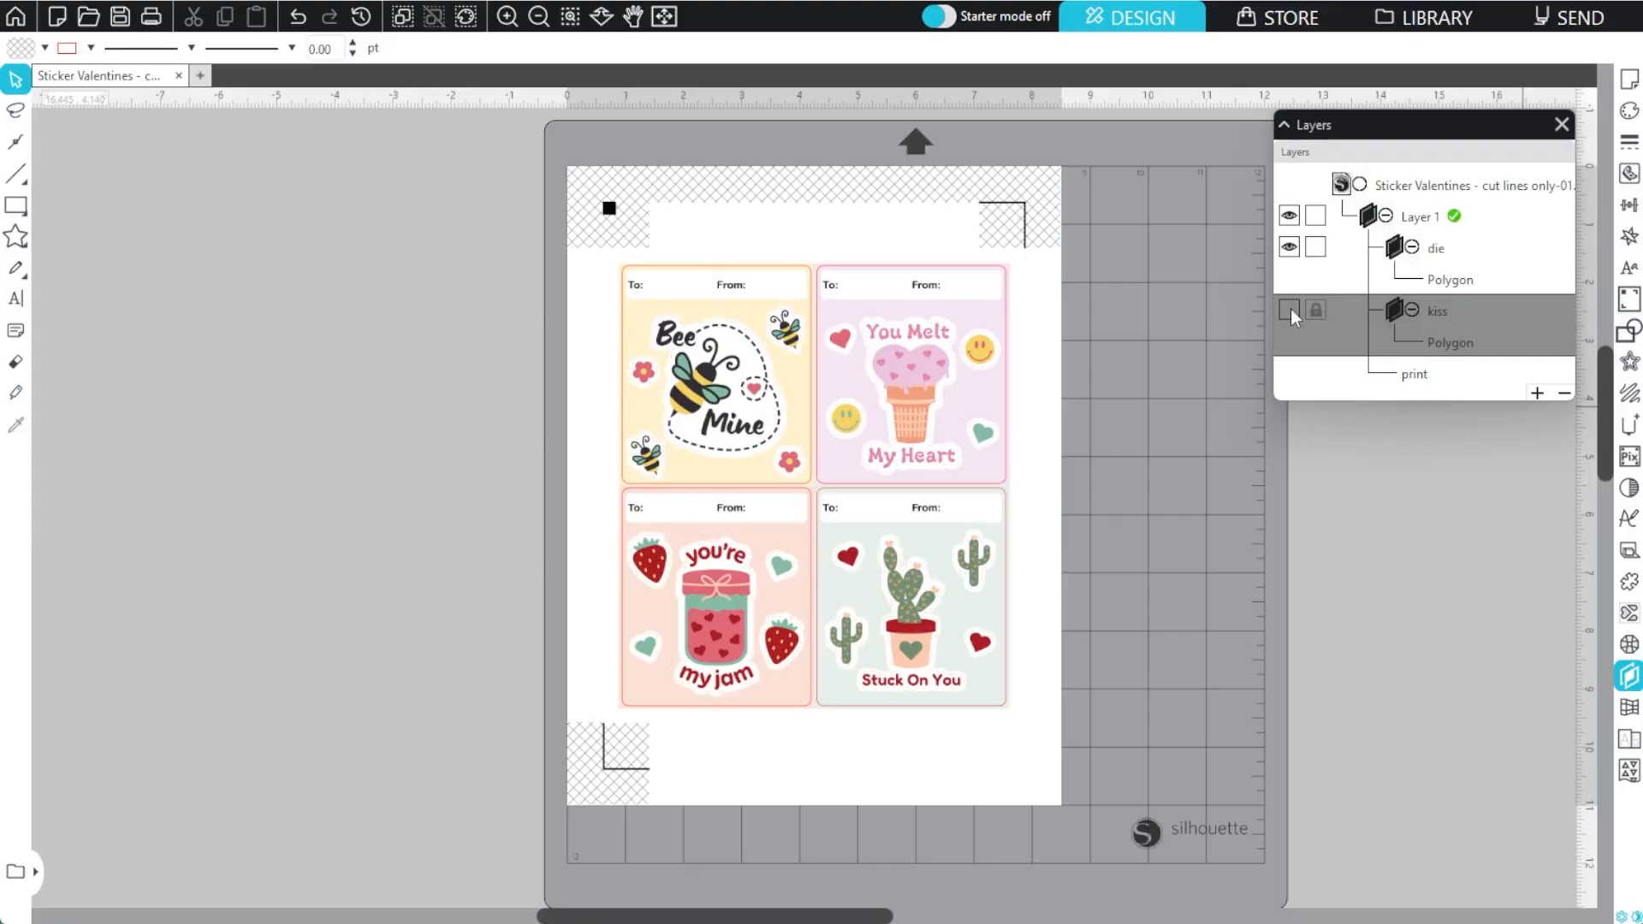
left_click(1290, 310)
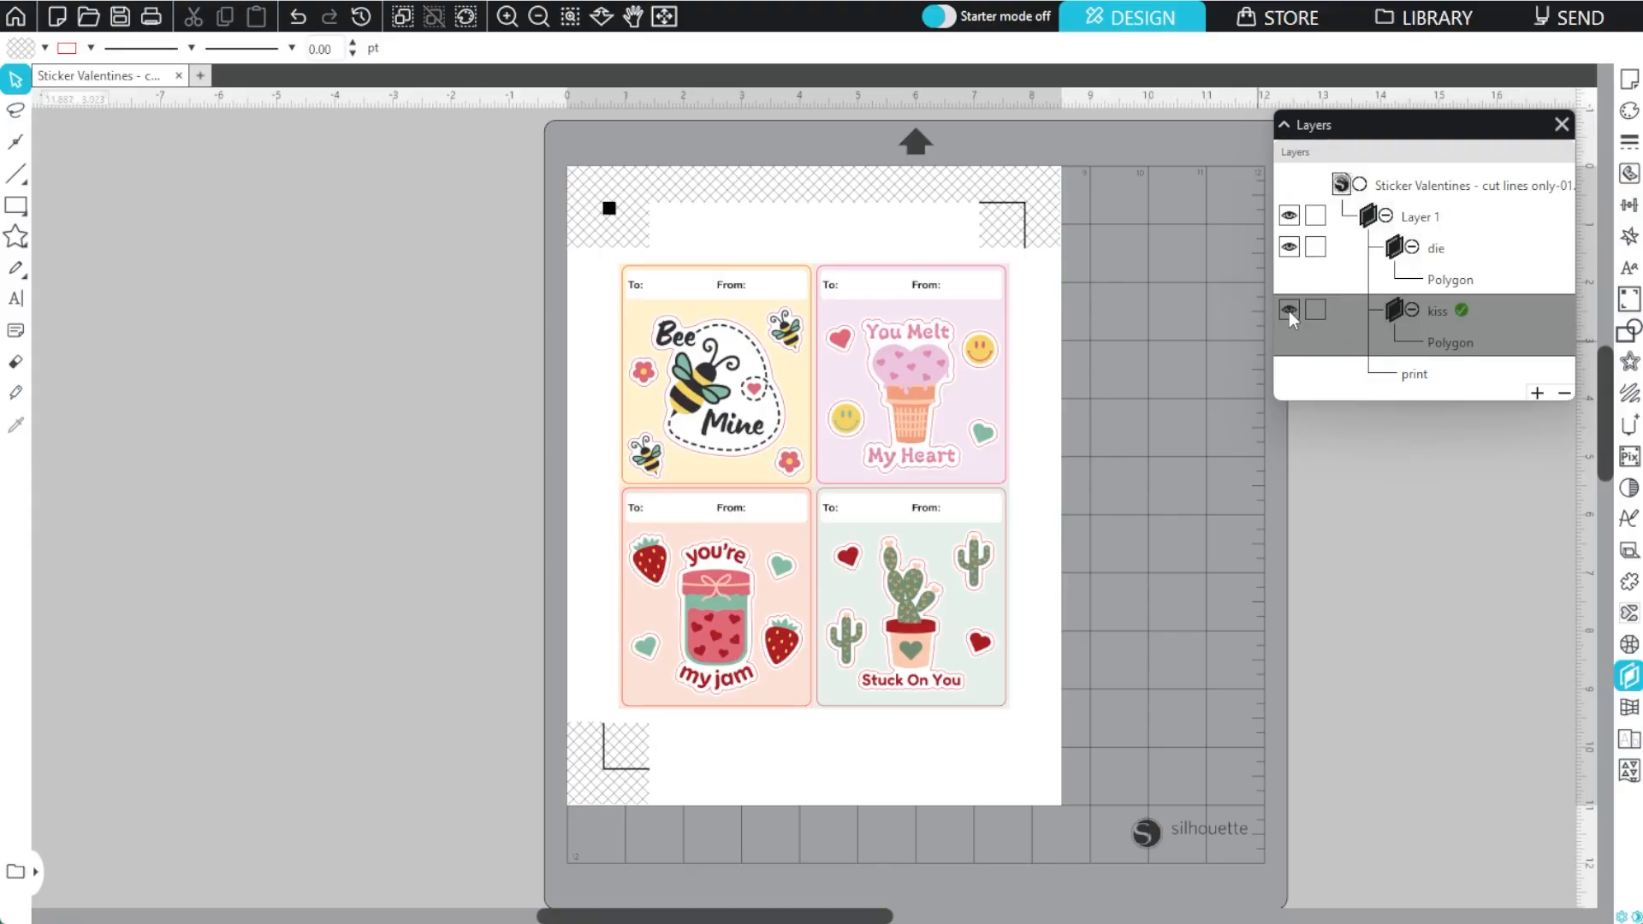
left_click(1290, 311)
left_click(1290, 311)
left_click(1290, 248)
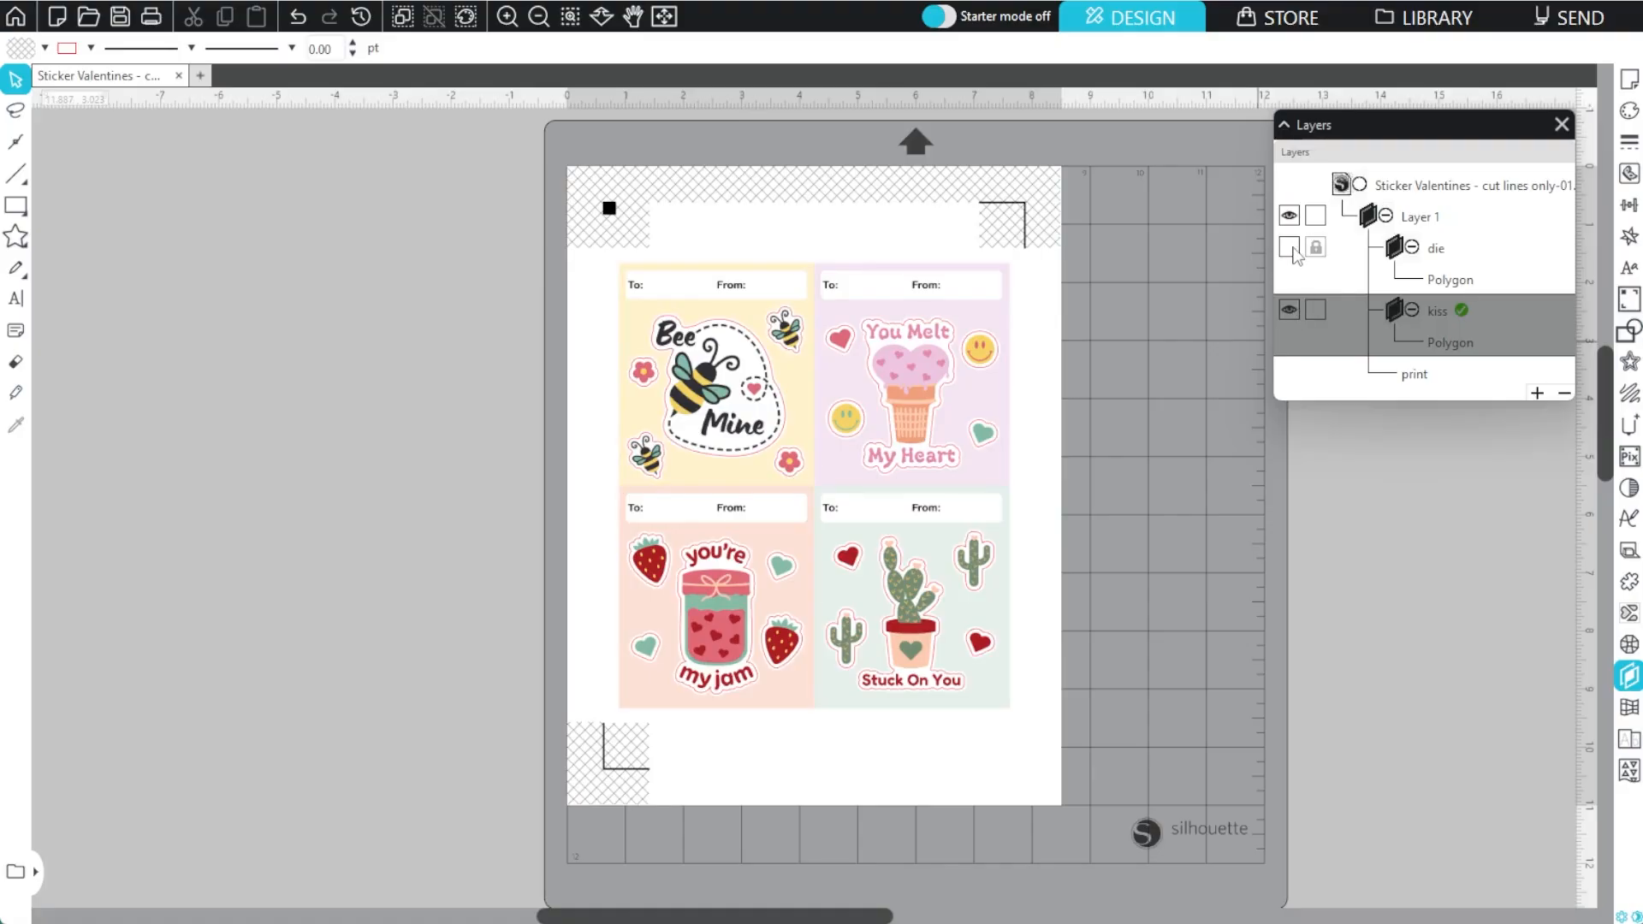
left_click(1289, 247)
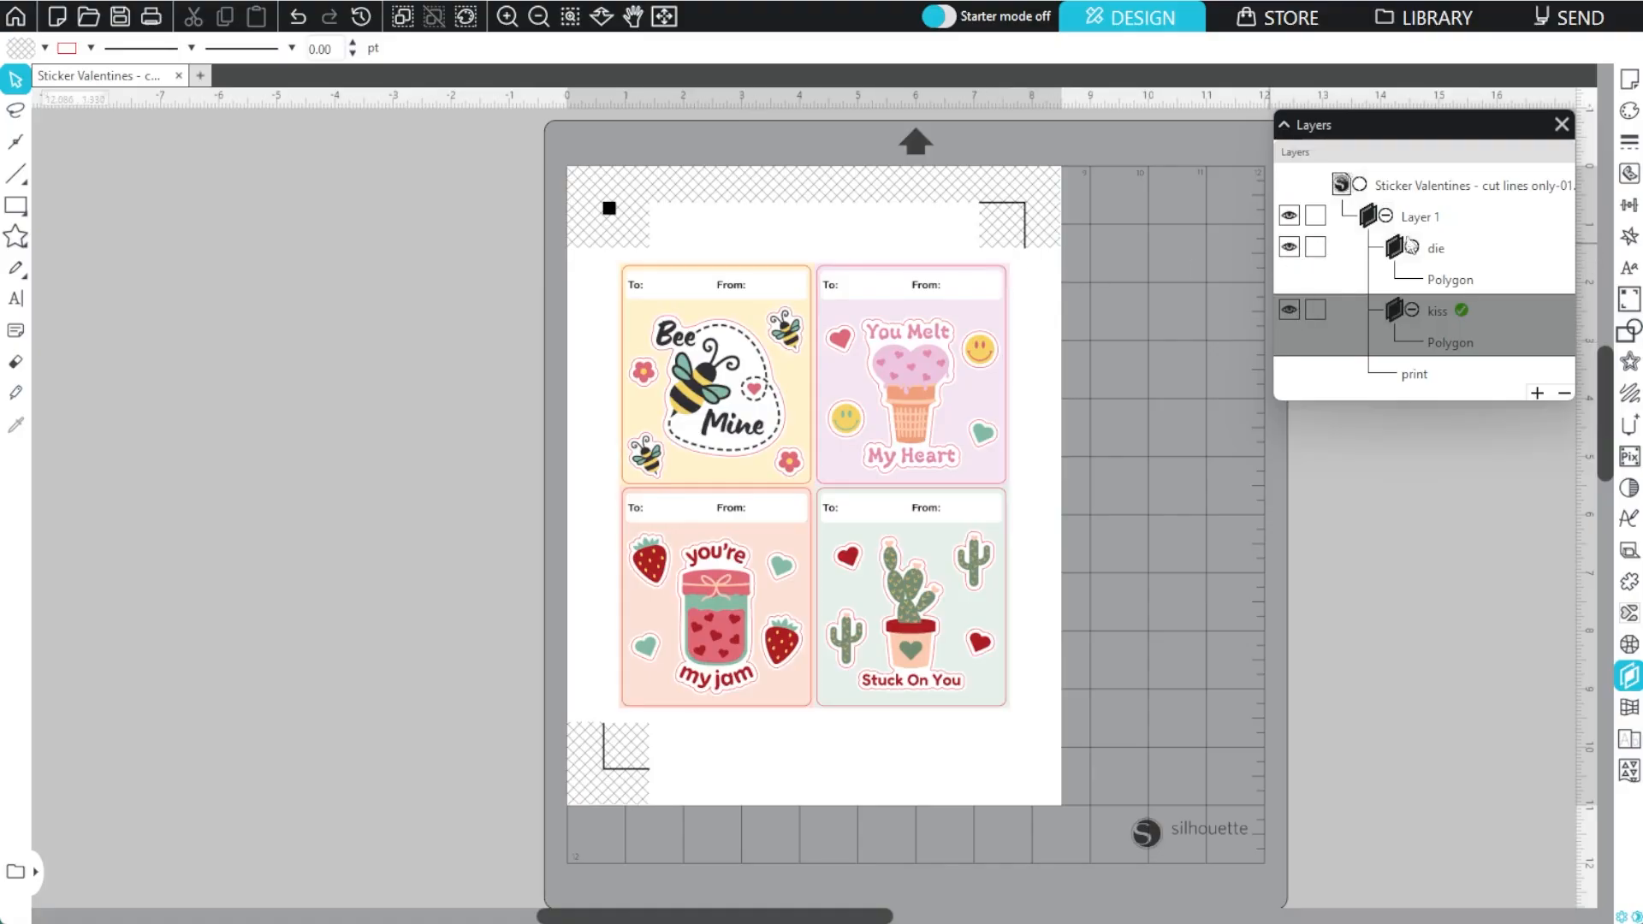
left_click(1290, 248)
left_click(1289, 247)
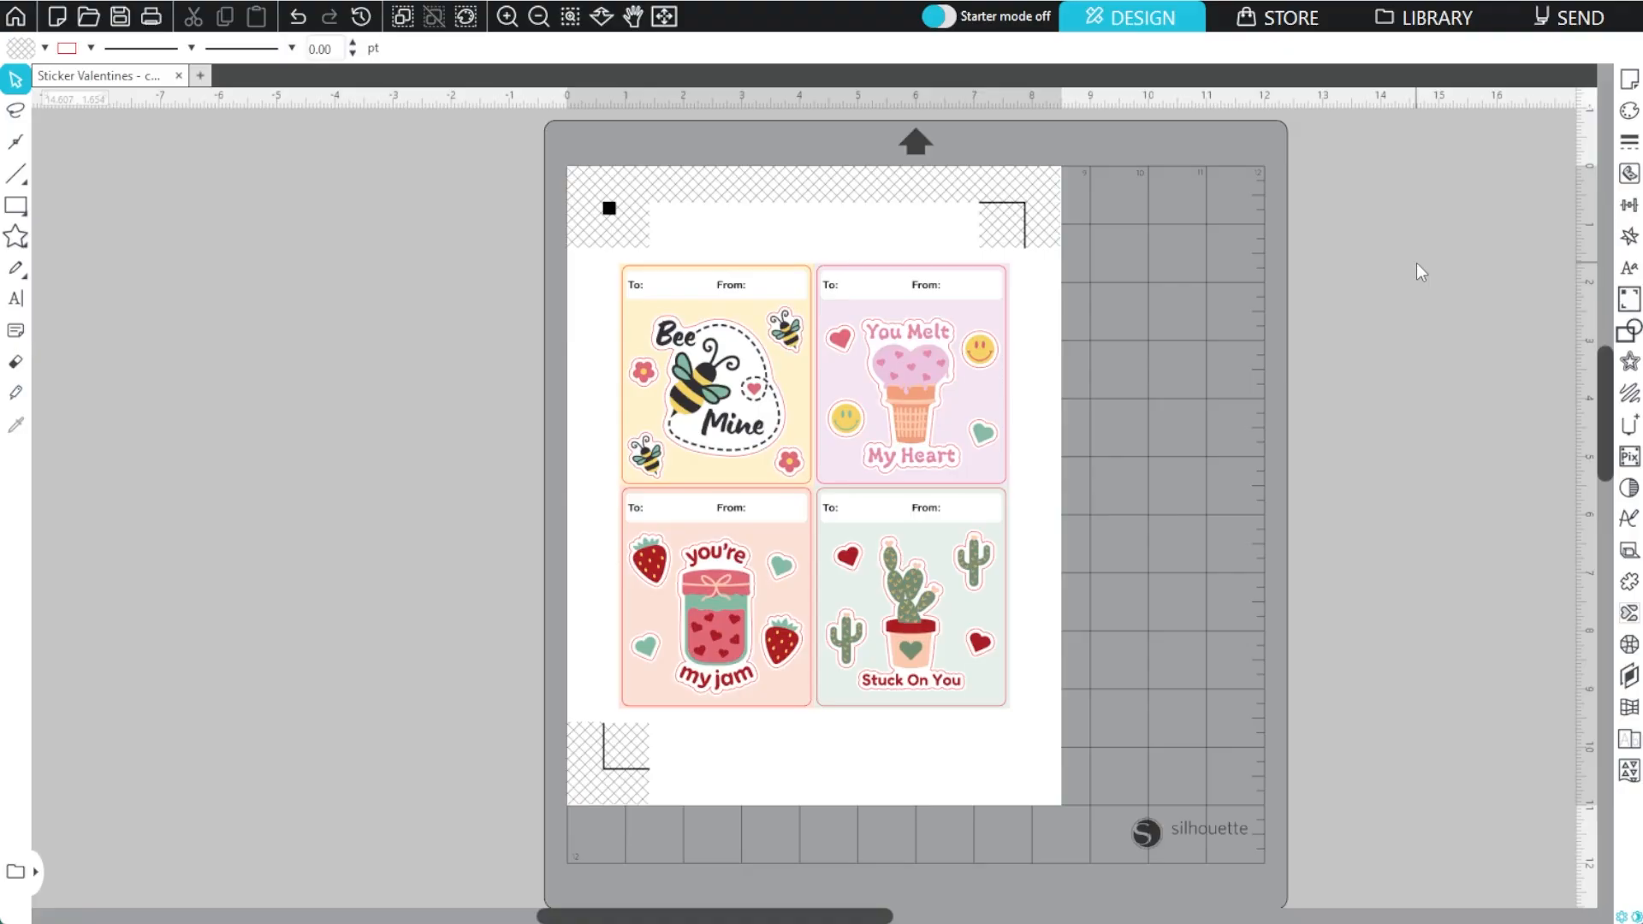
- Prepare the design for sending with cutting by layer, and exclude Layer 1 from the cut
left_click(1574, 26)
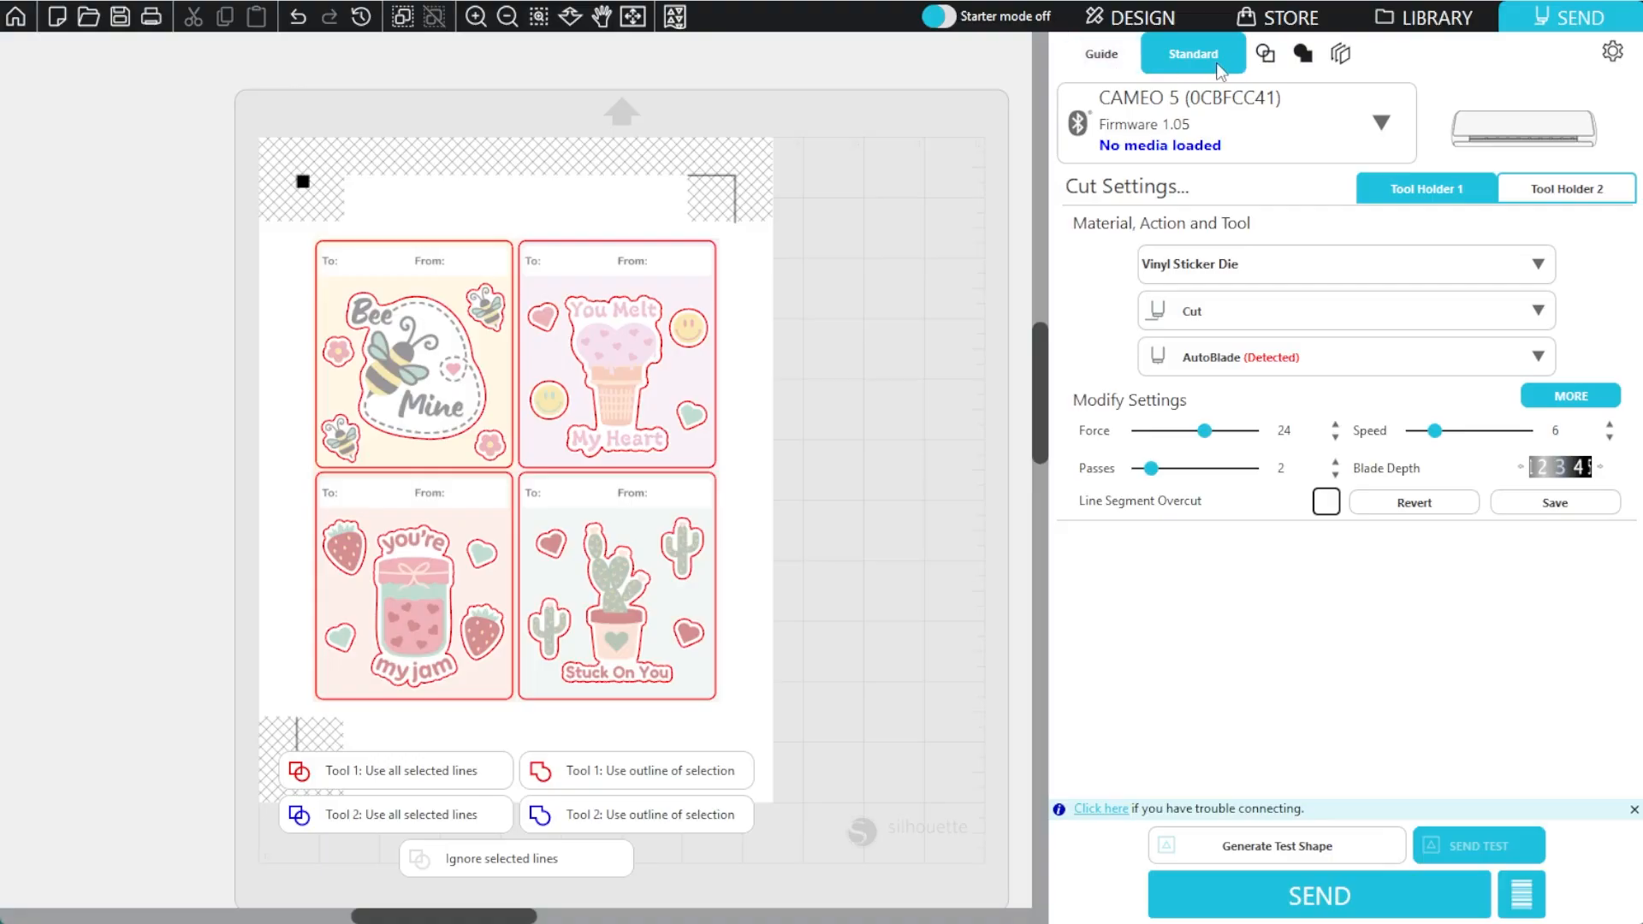
left_click(1341, 60)
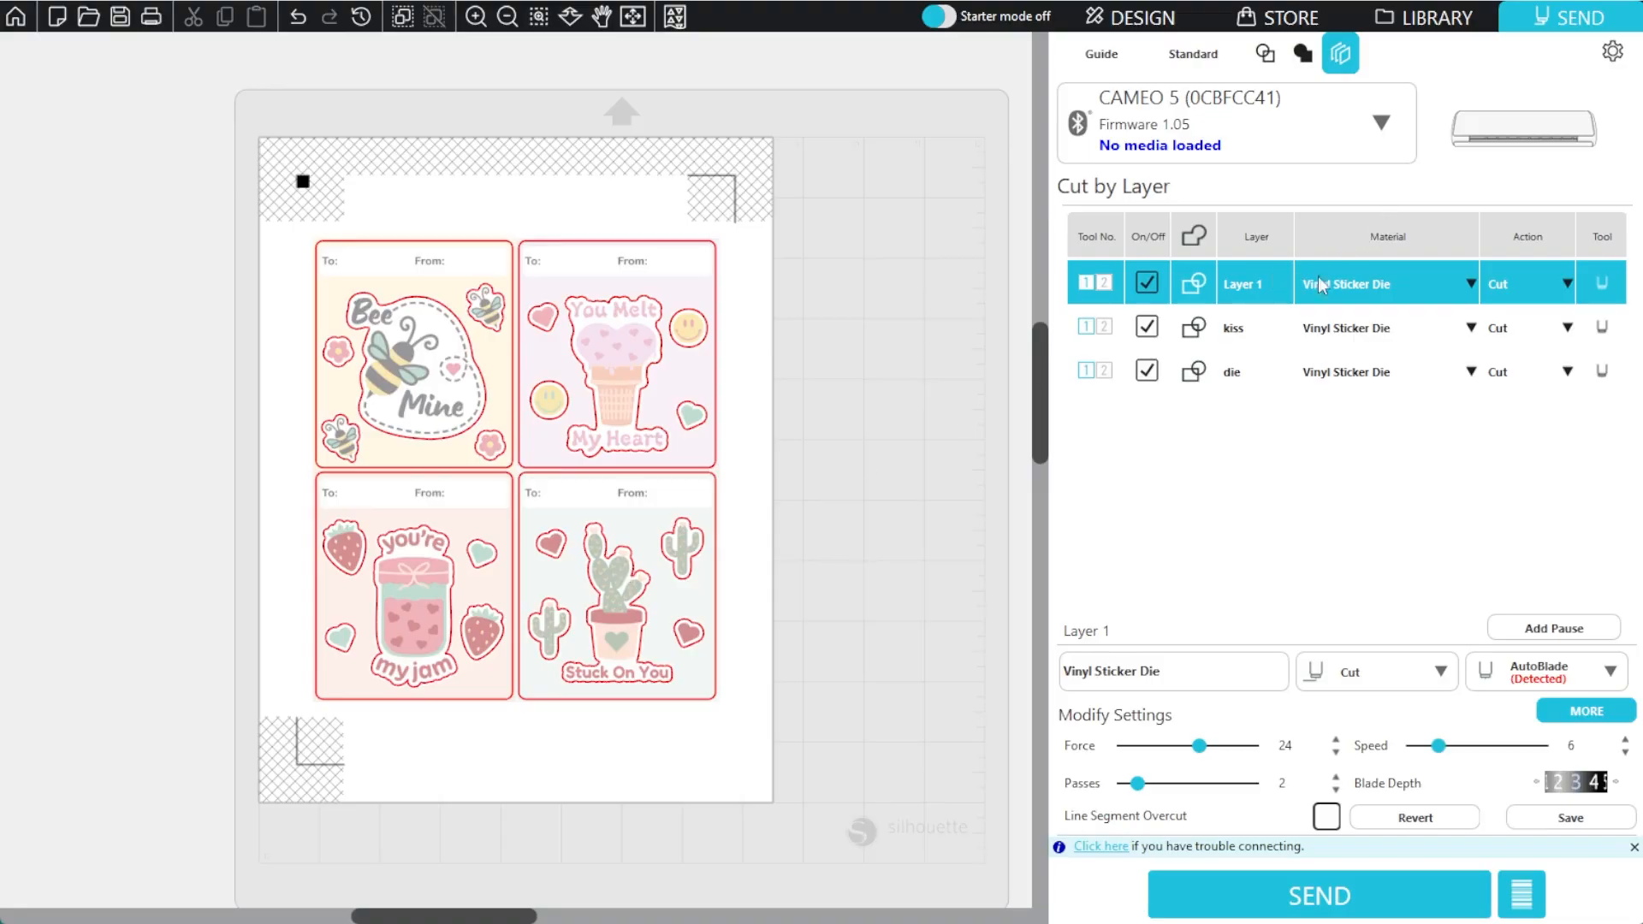
left_click(1150, 285)
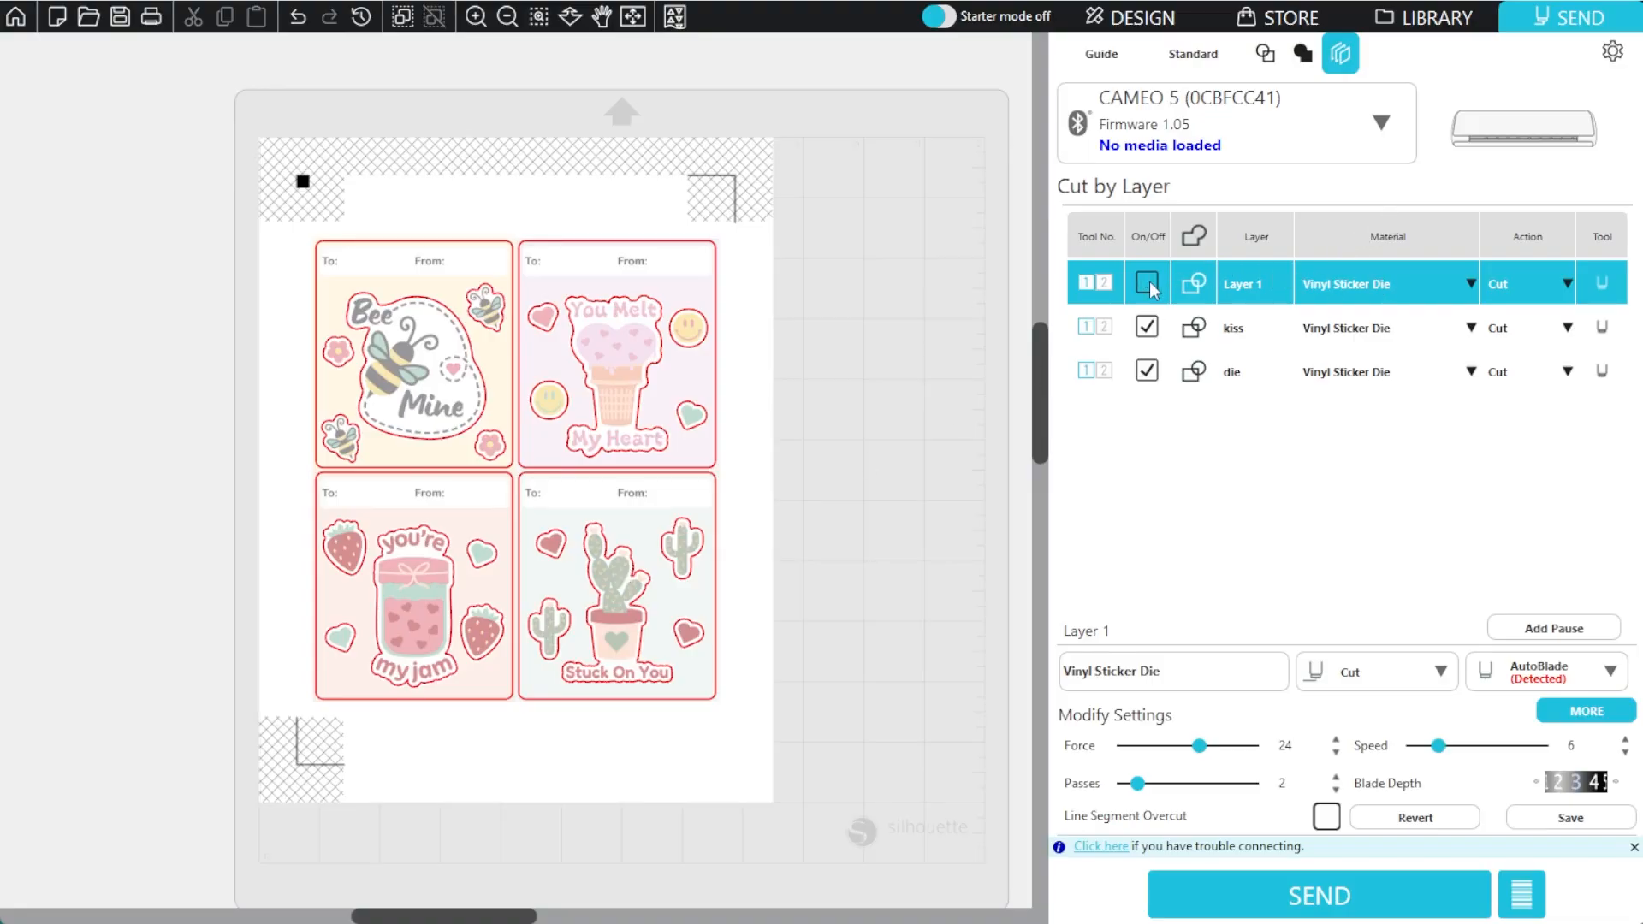
left_click(1149, 285)
left_click(1150, 285)
- Turn cutting of the kiss and die layers off and back on to check which lines each one cuts
left_click(1156, 331)
left_click(1156, 331)
left_click(1157, 373)
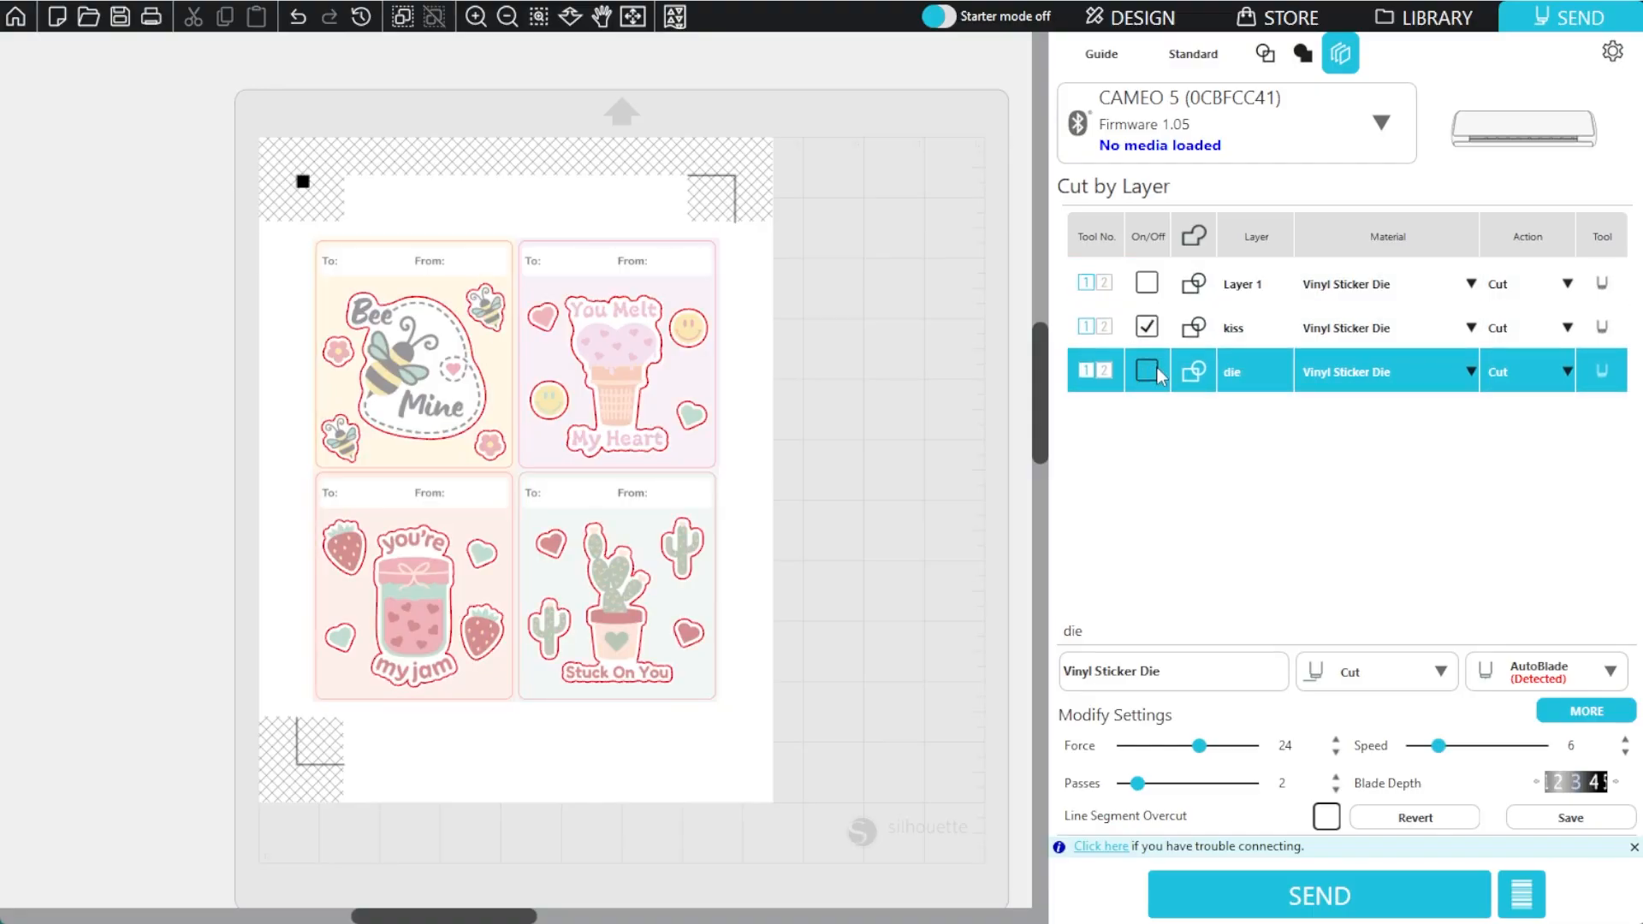
left_click(1149, 372)
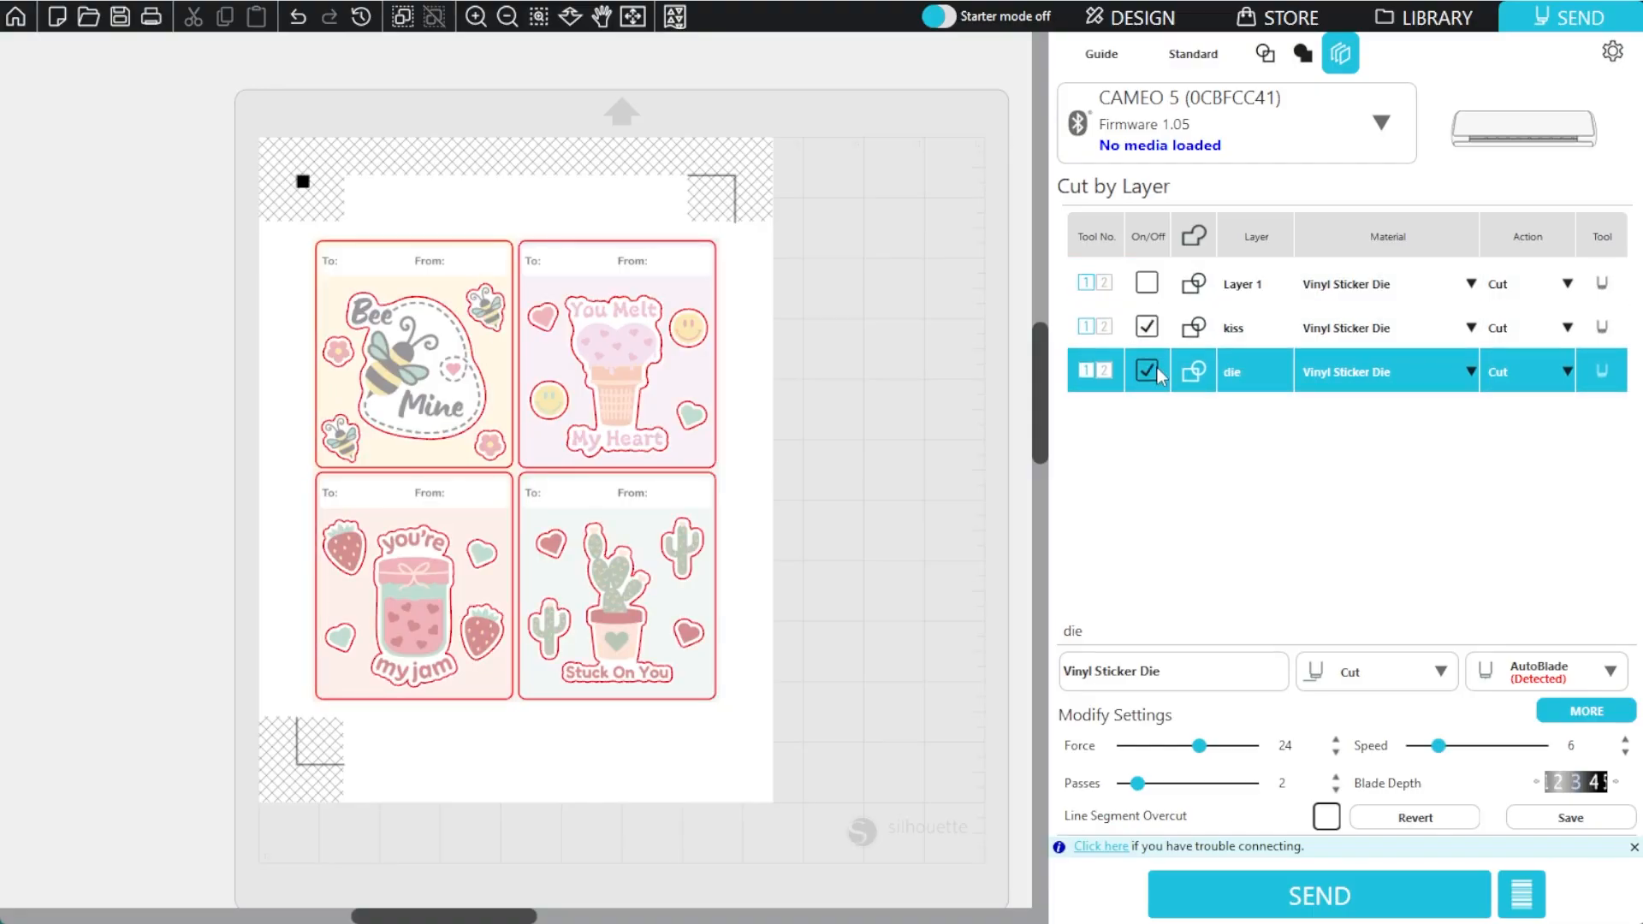
left_click(1247, 331)
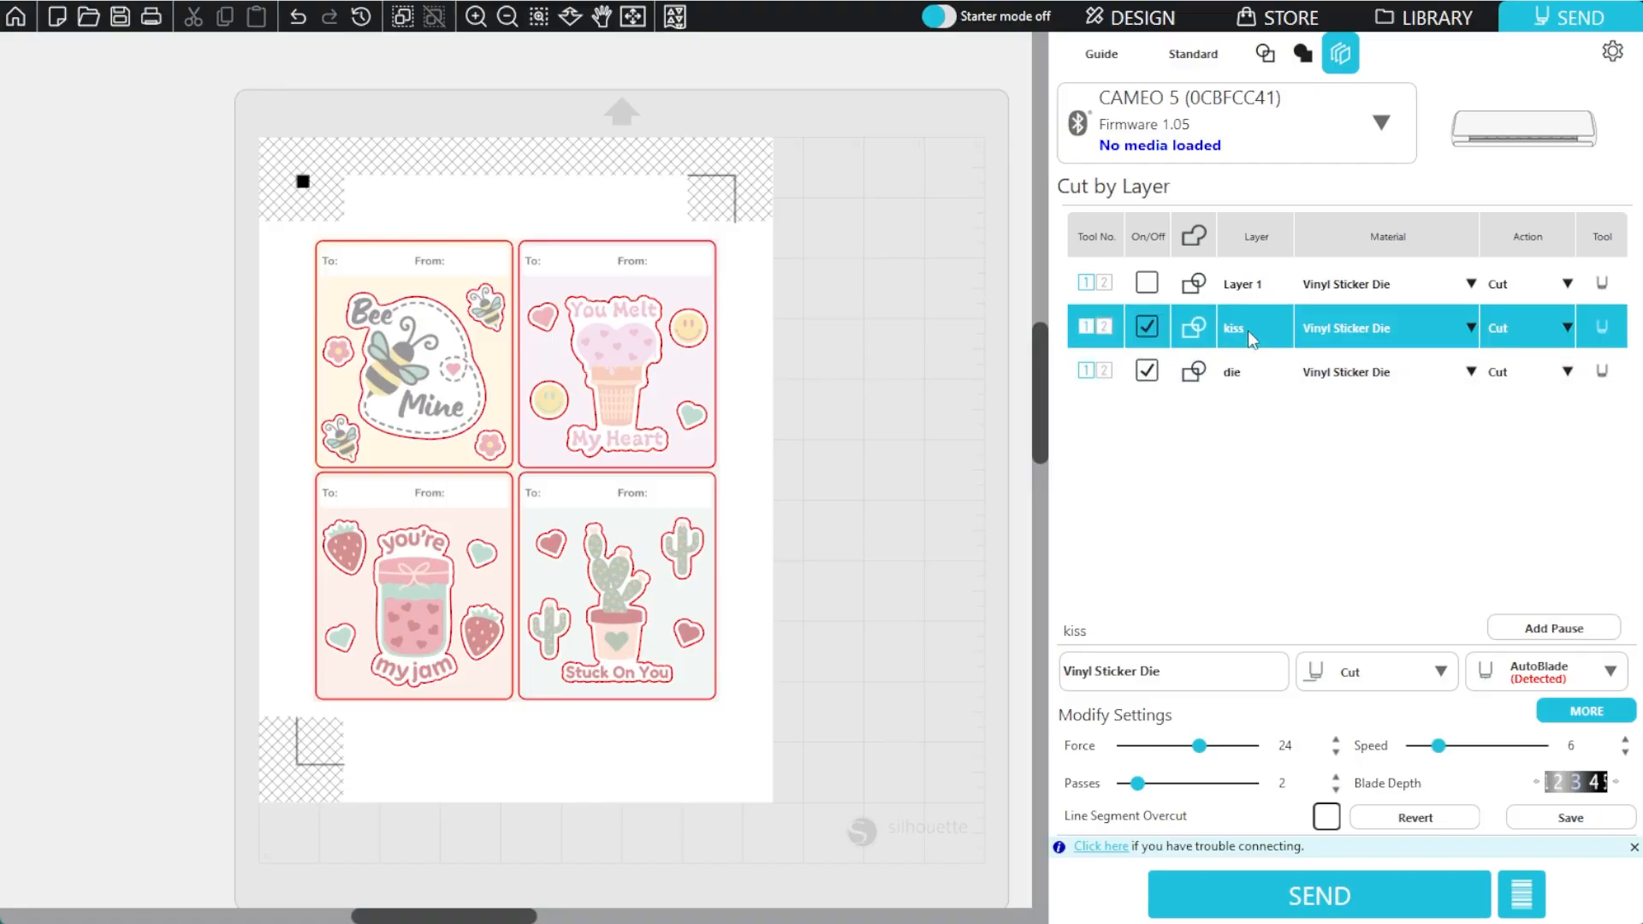
left_click(1255, 370)
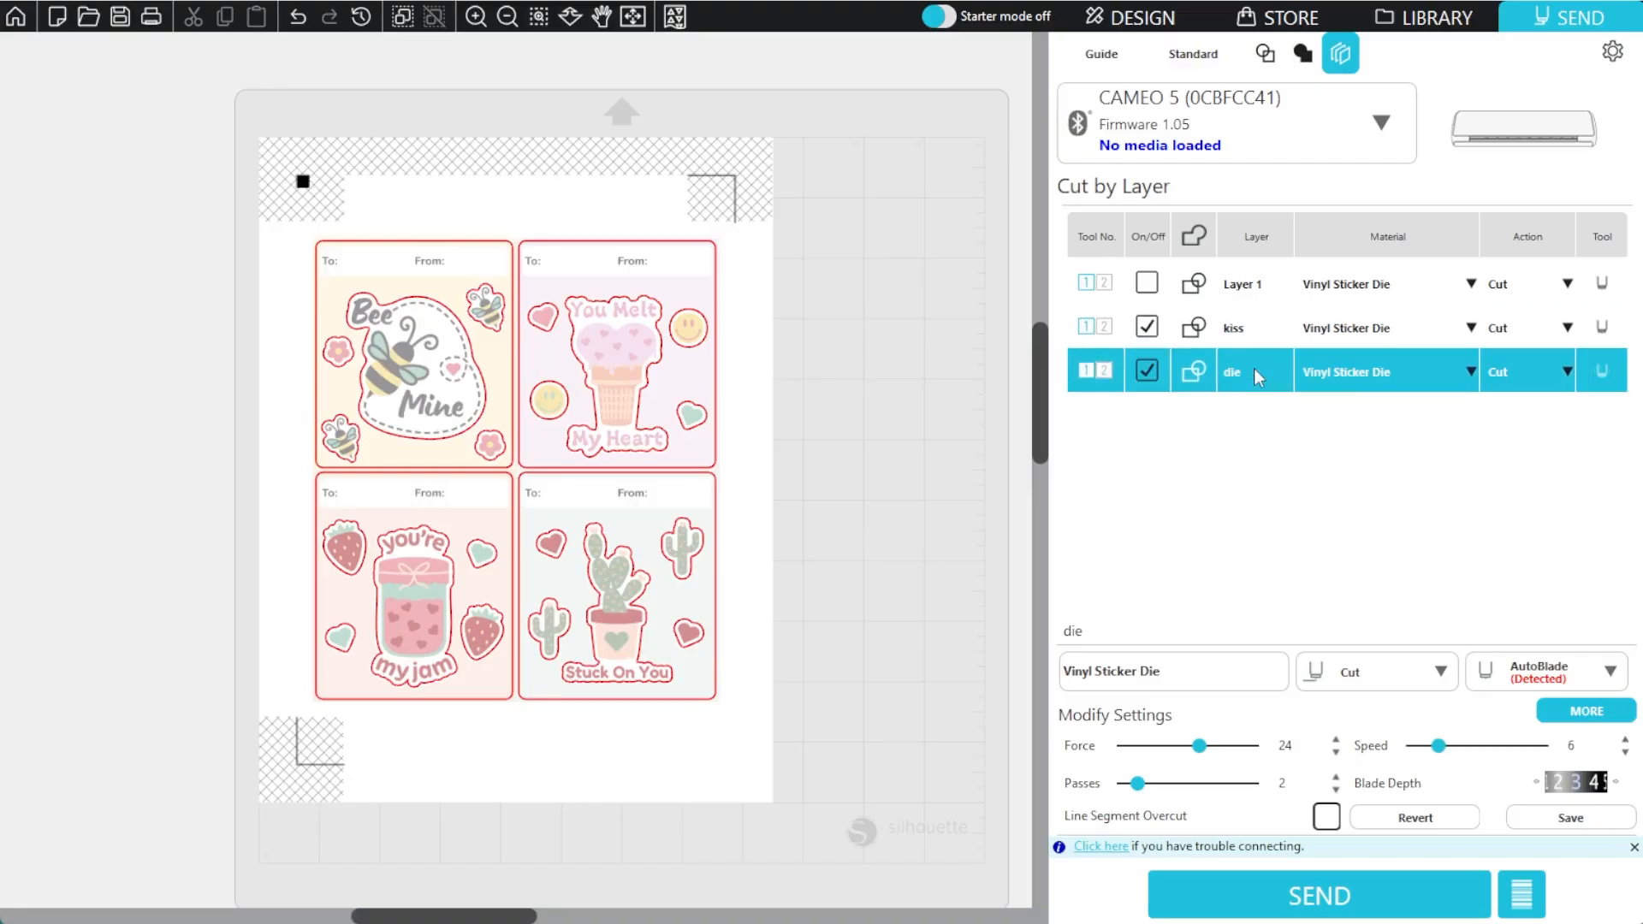
left_click(1256, 338)
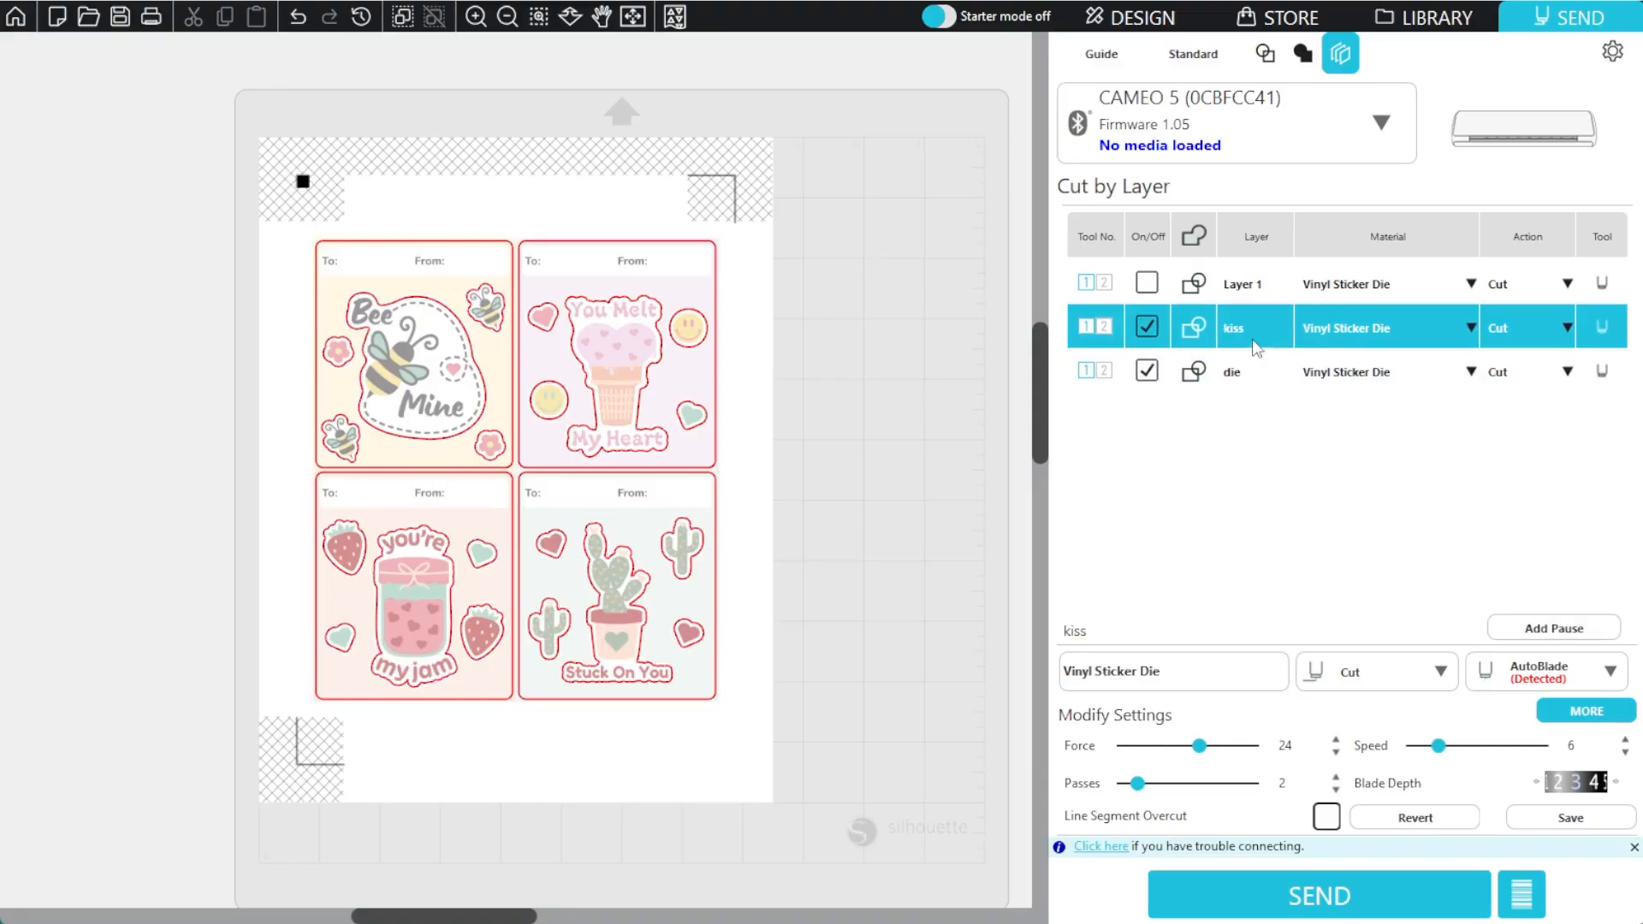
left_click(1148, 326)
left_click(1147, 327)
left_click(1148, 374)
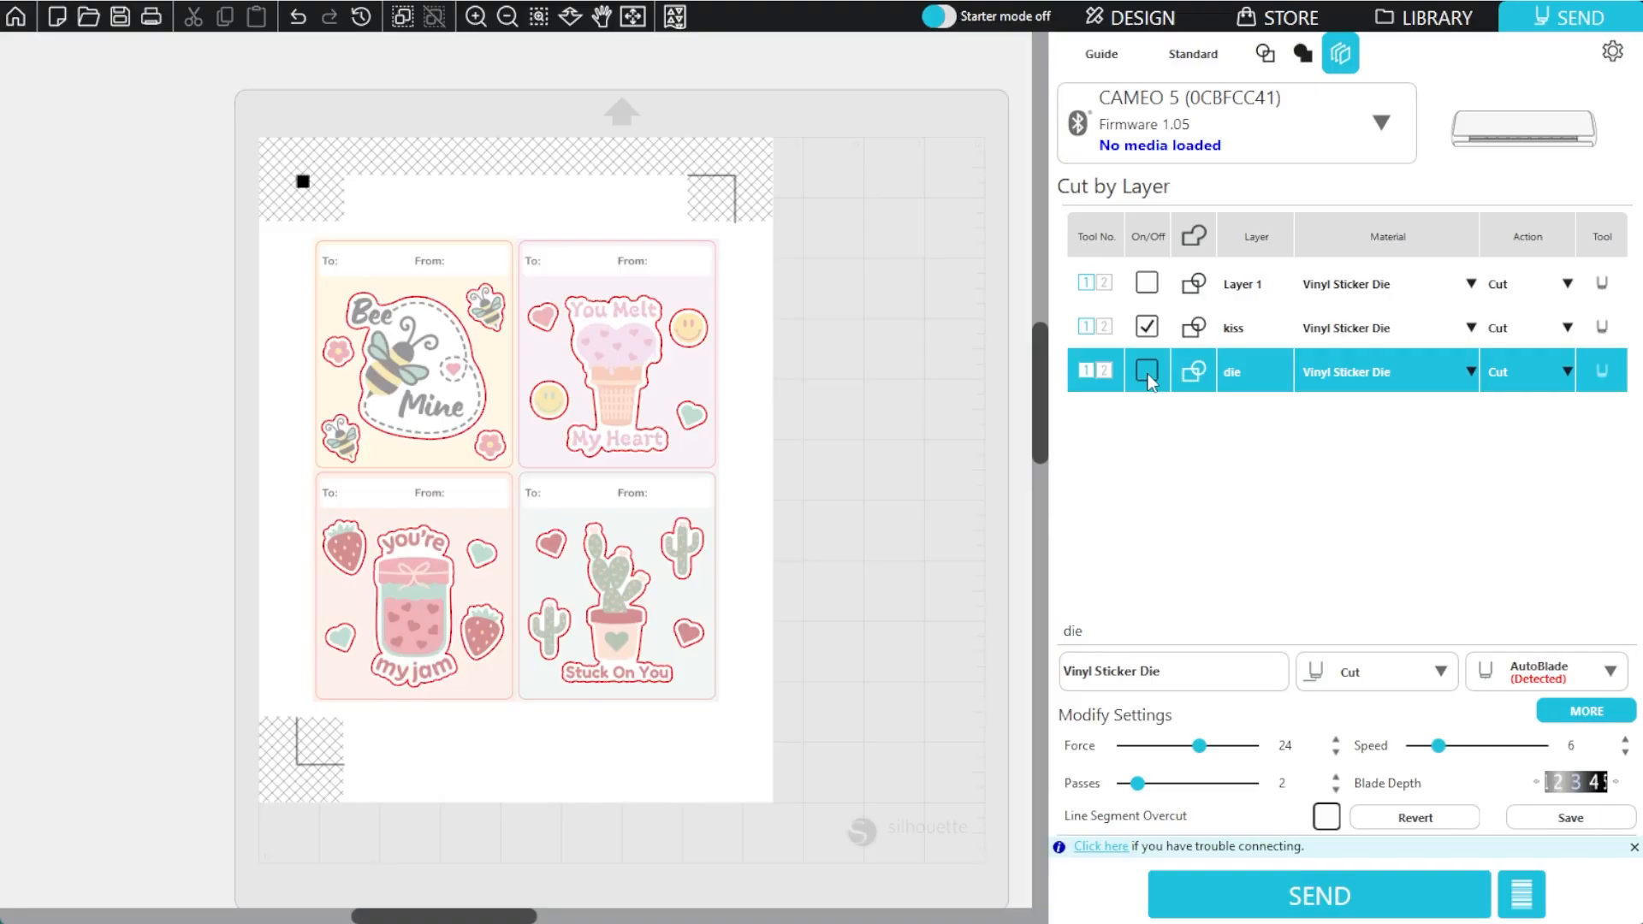
left_click(1148, 373)
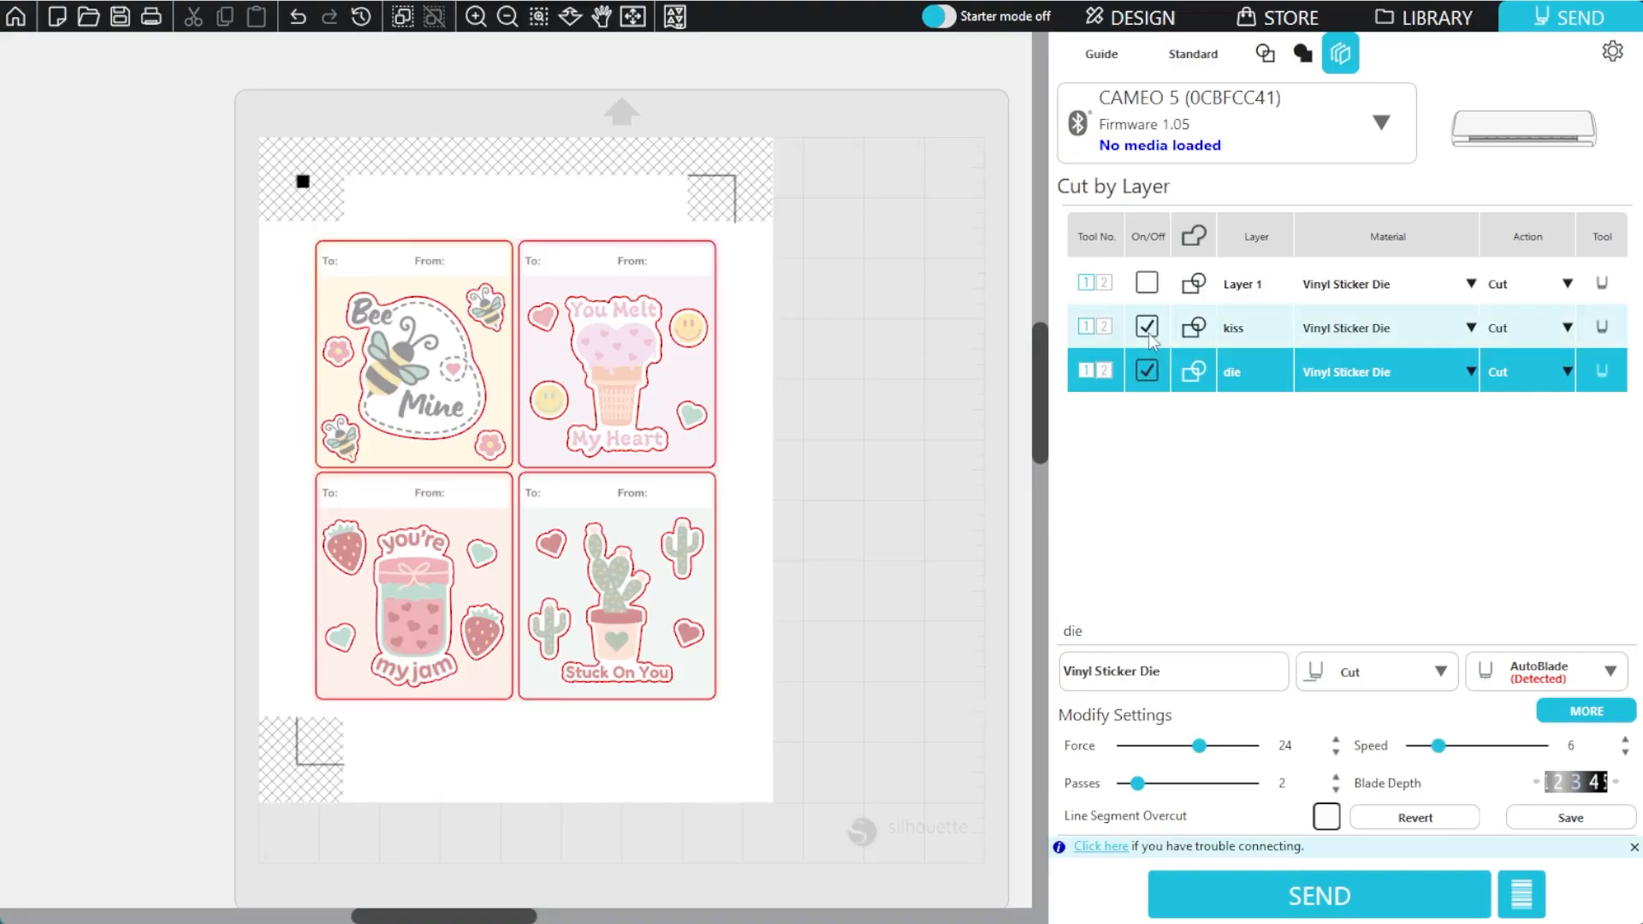
- Assign the Vinyl Sticker Kiss material to the kiss layer in the cut-by-layer settings
left_click(1372, 328)
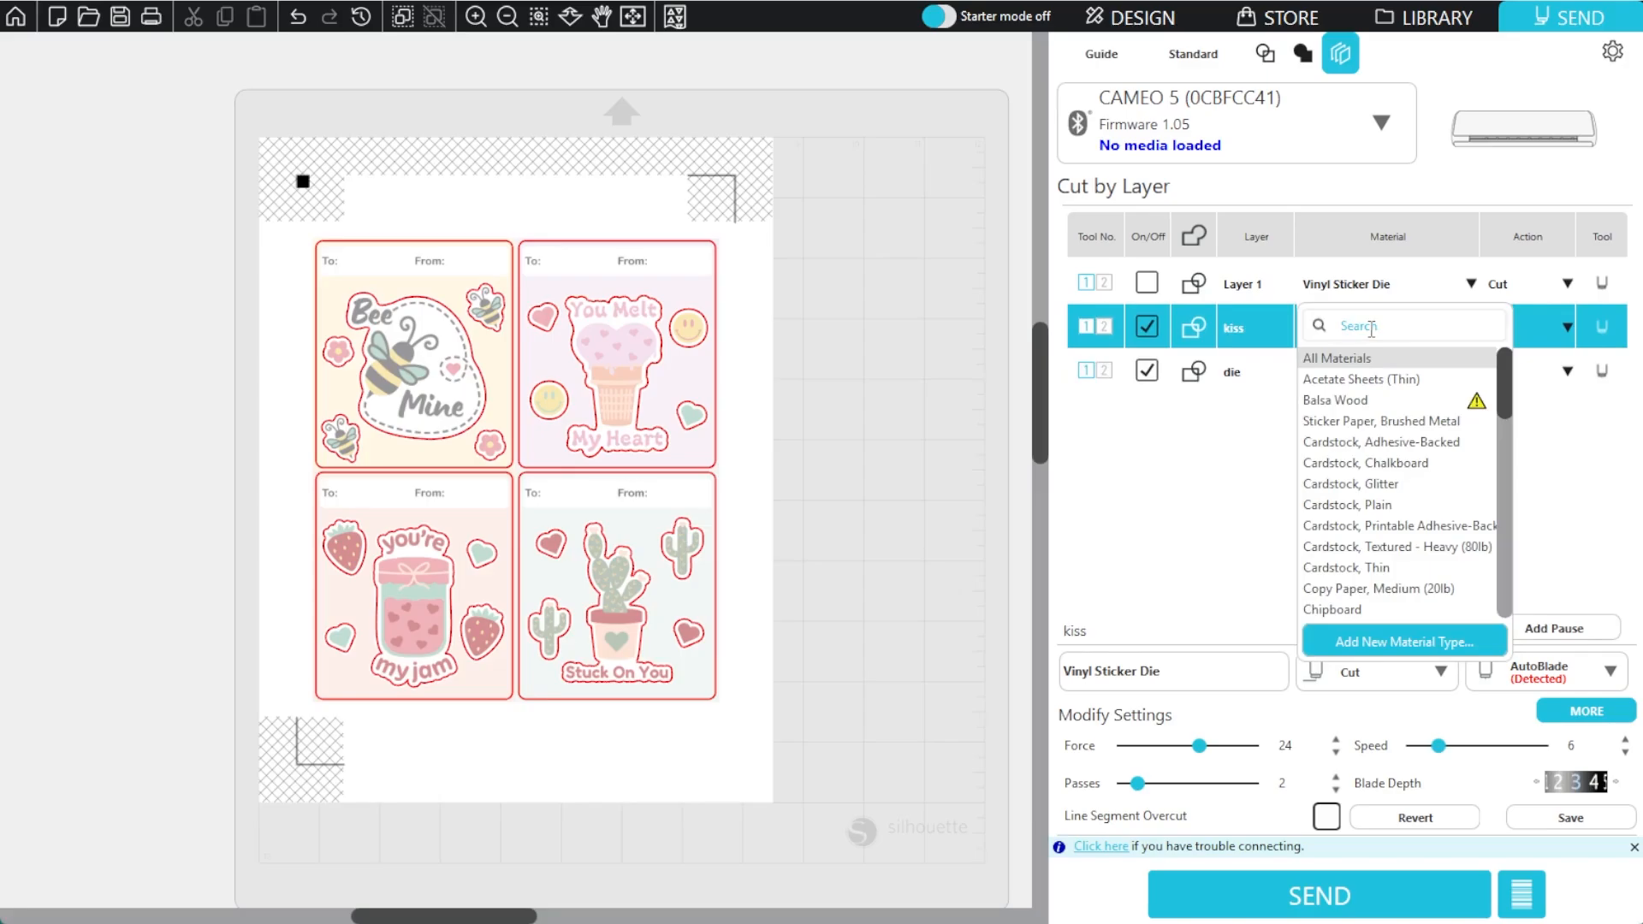
scroll(1416, 442, "down", 12)
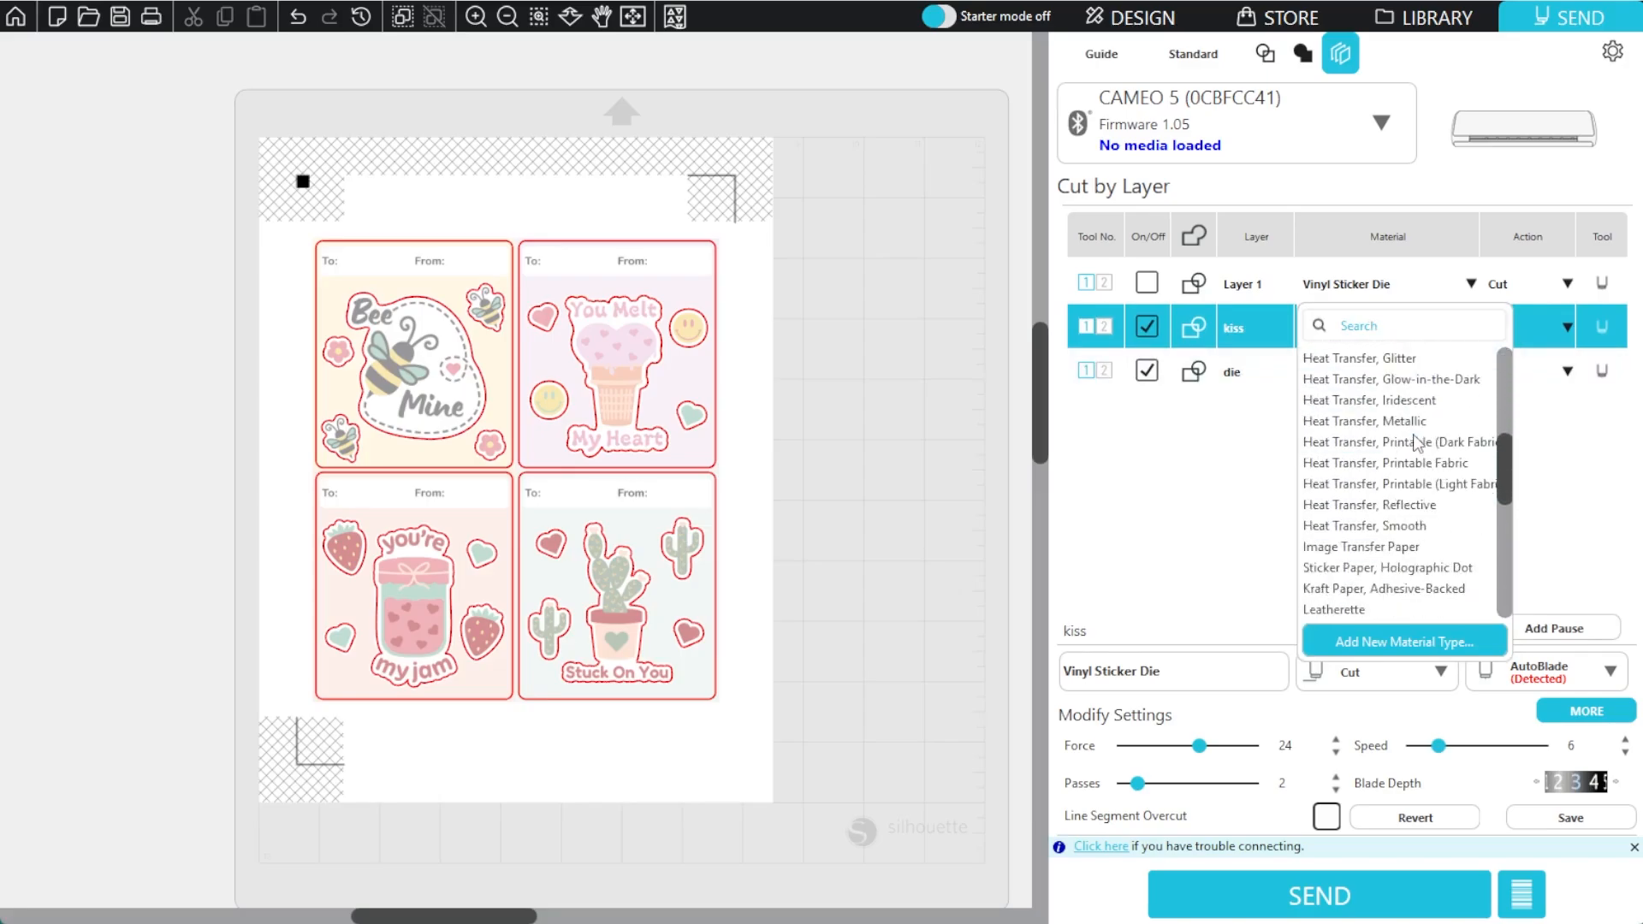
scroll(1421, 442, "down", 15)
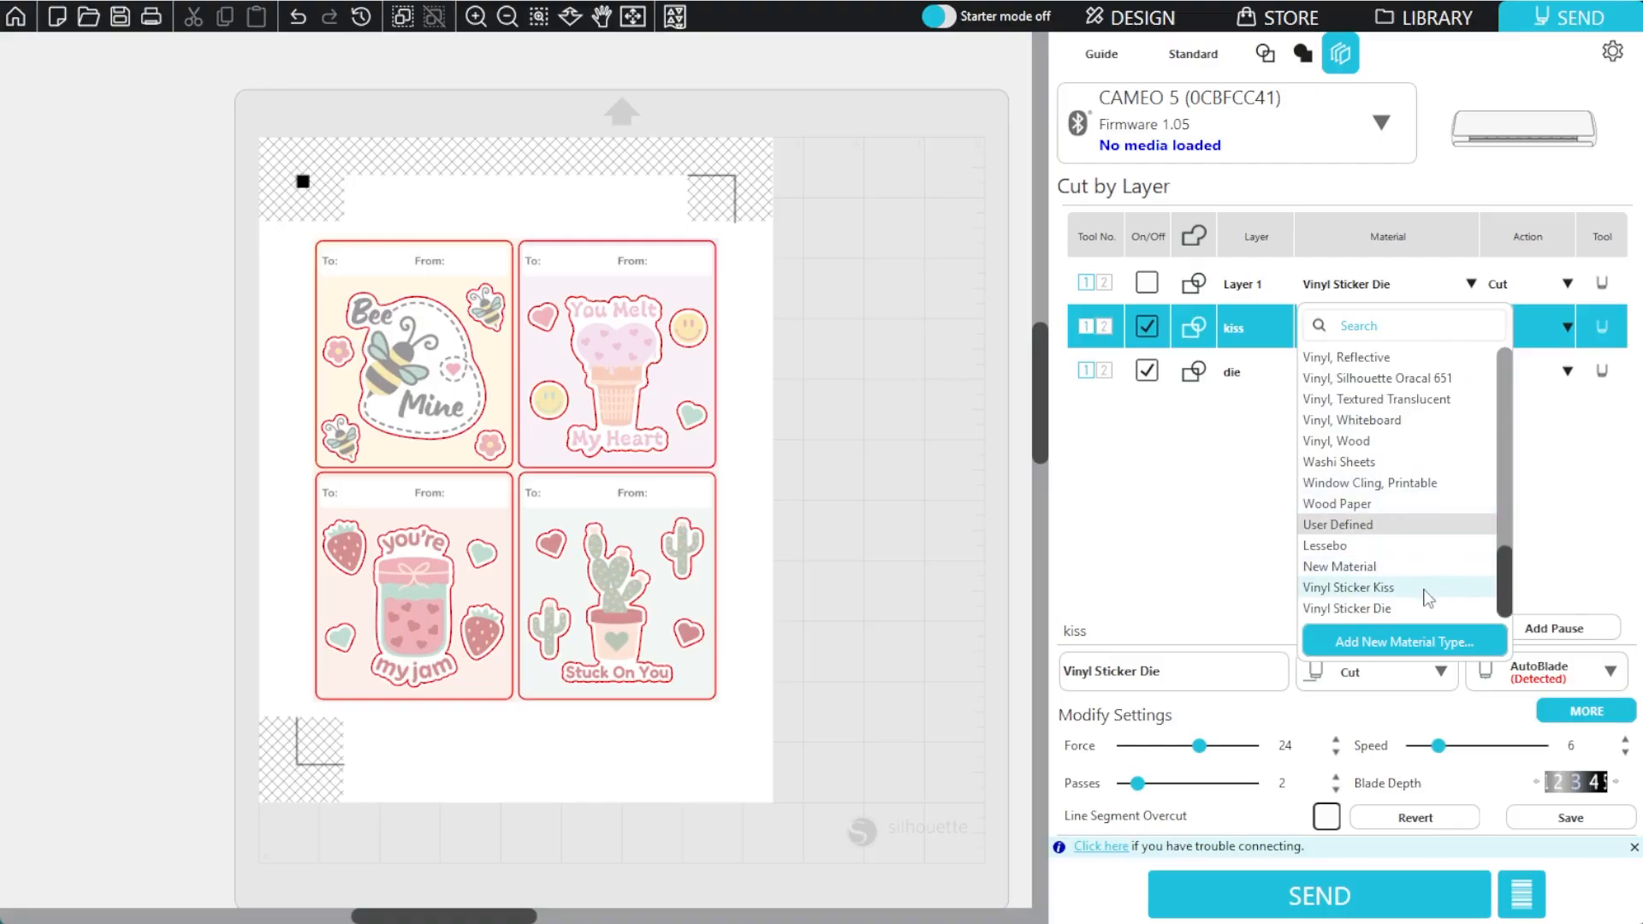
left_click(1348, 587)
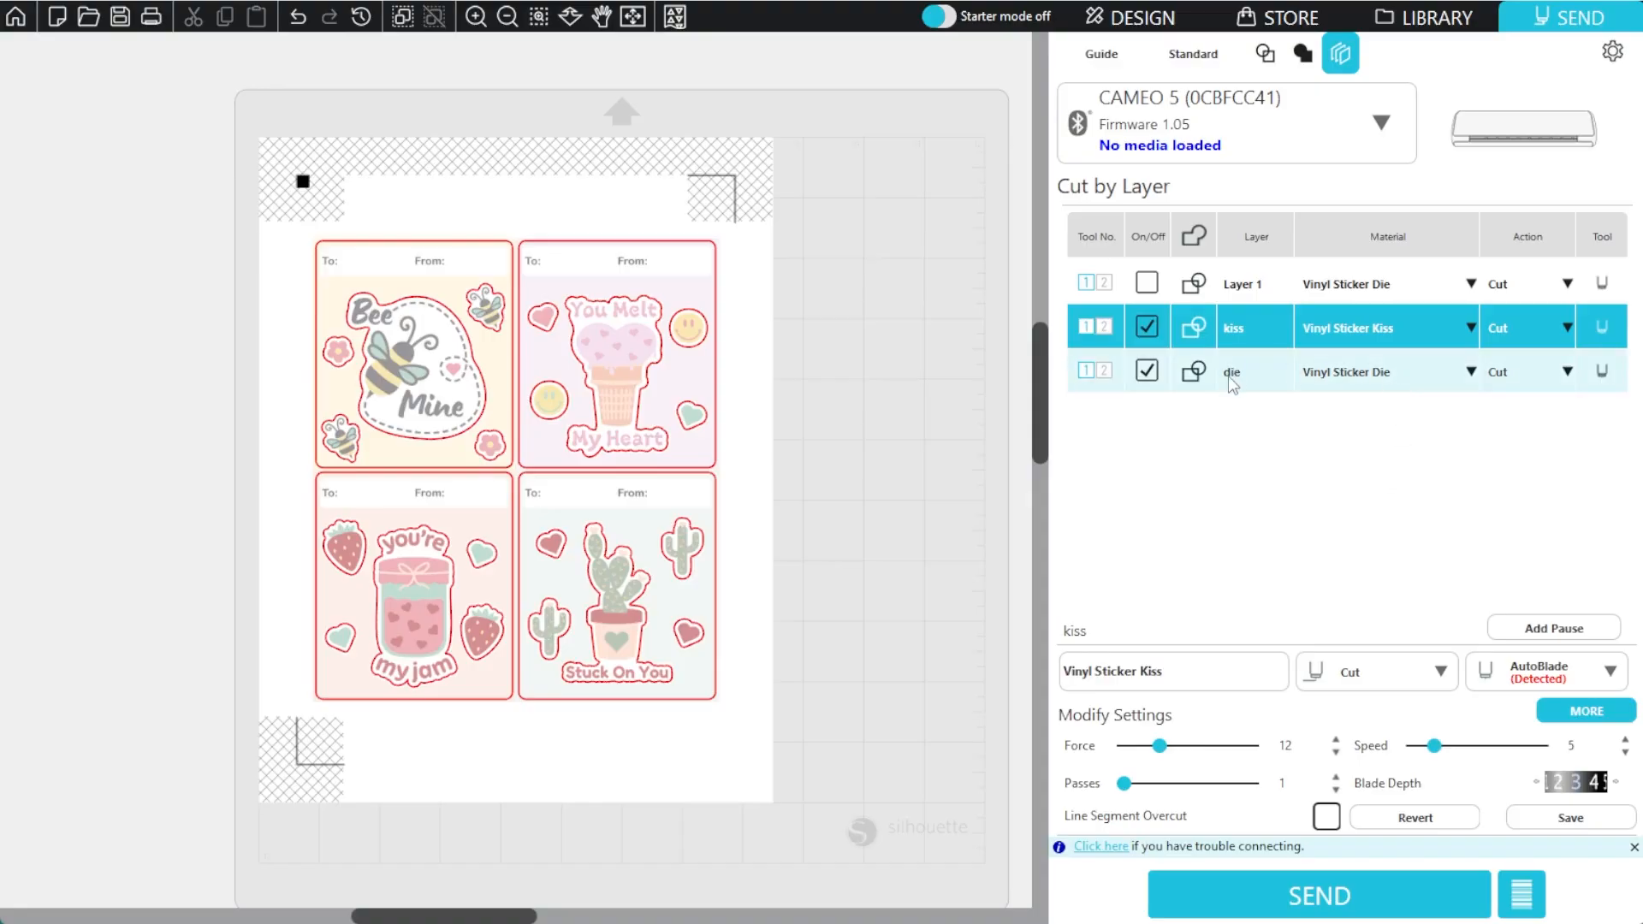
- Choose Vinyl Sticker Die as the cutting material for the die layer
left_click(1429, 374)
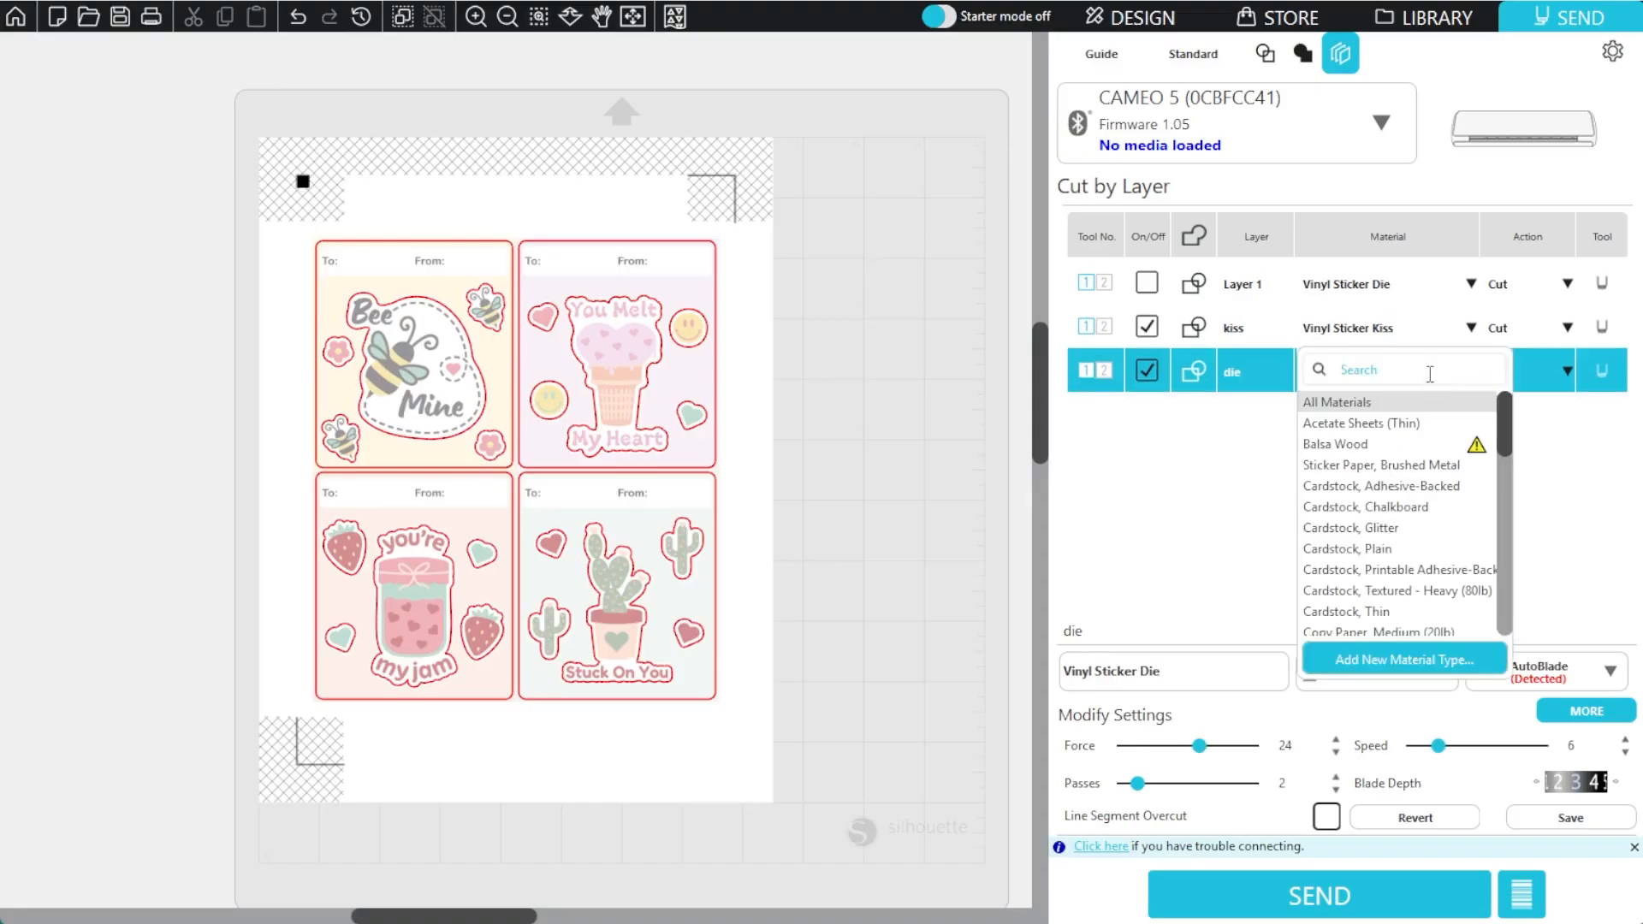
scroll(1419, 530, "down", 12)
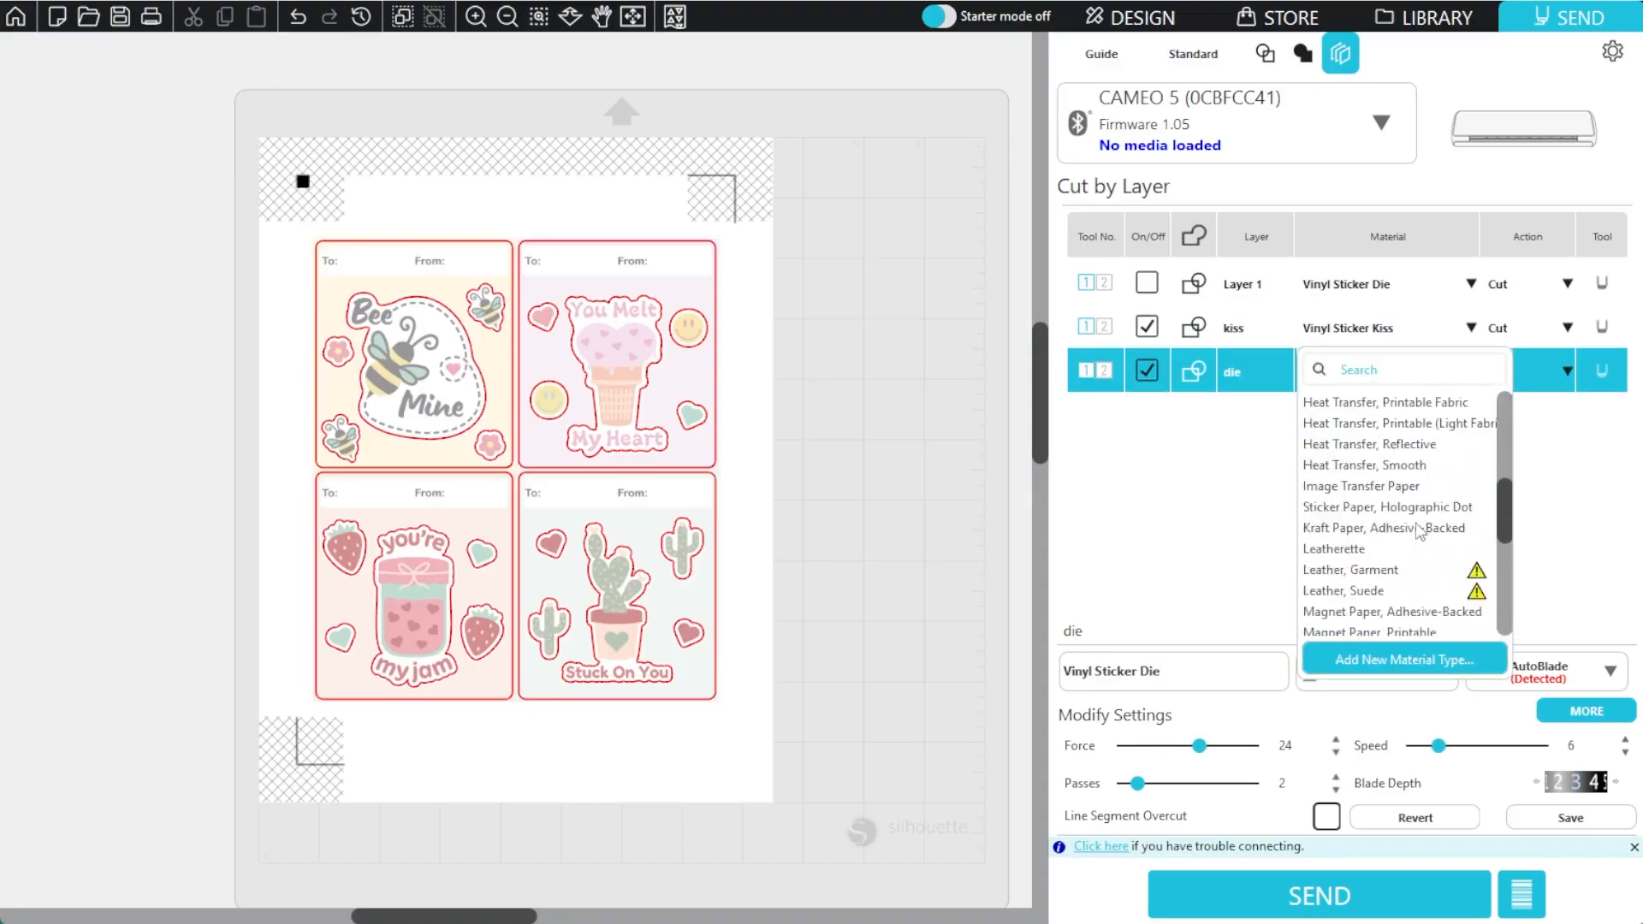
scroll(1419, 526, "down", 15)
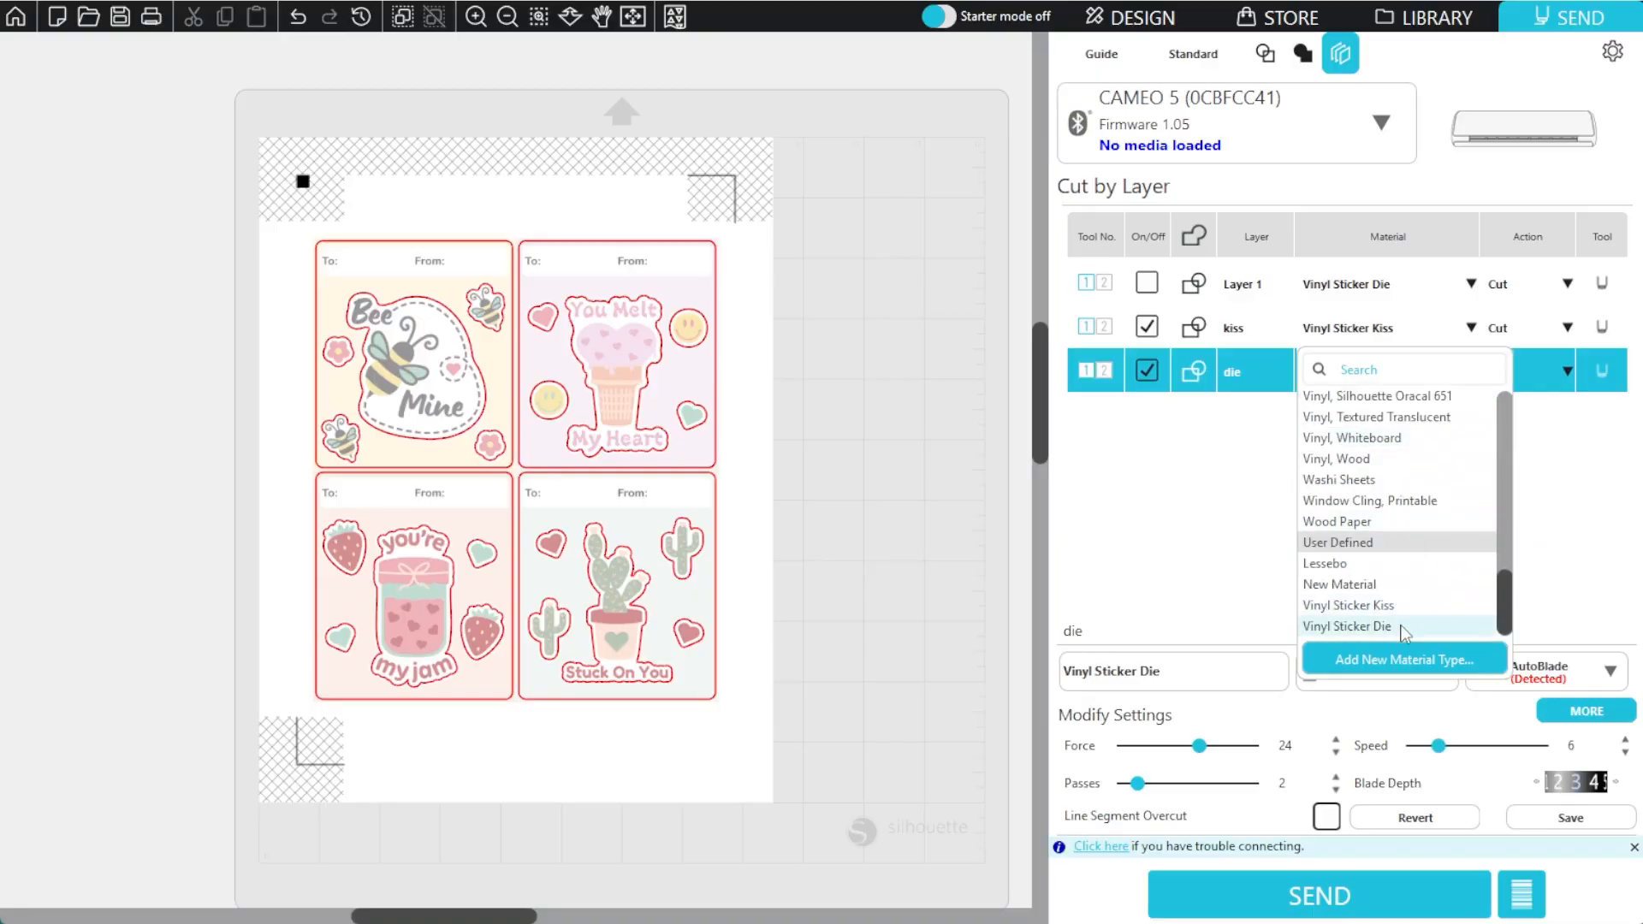
left_click(1403, 631)
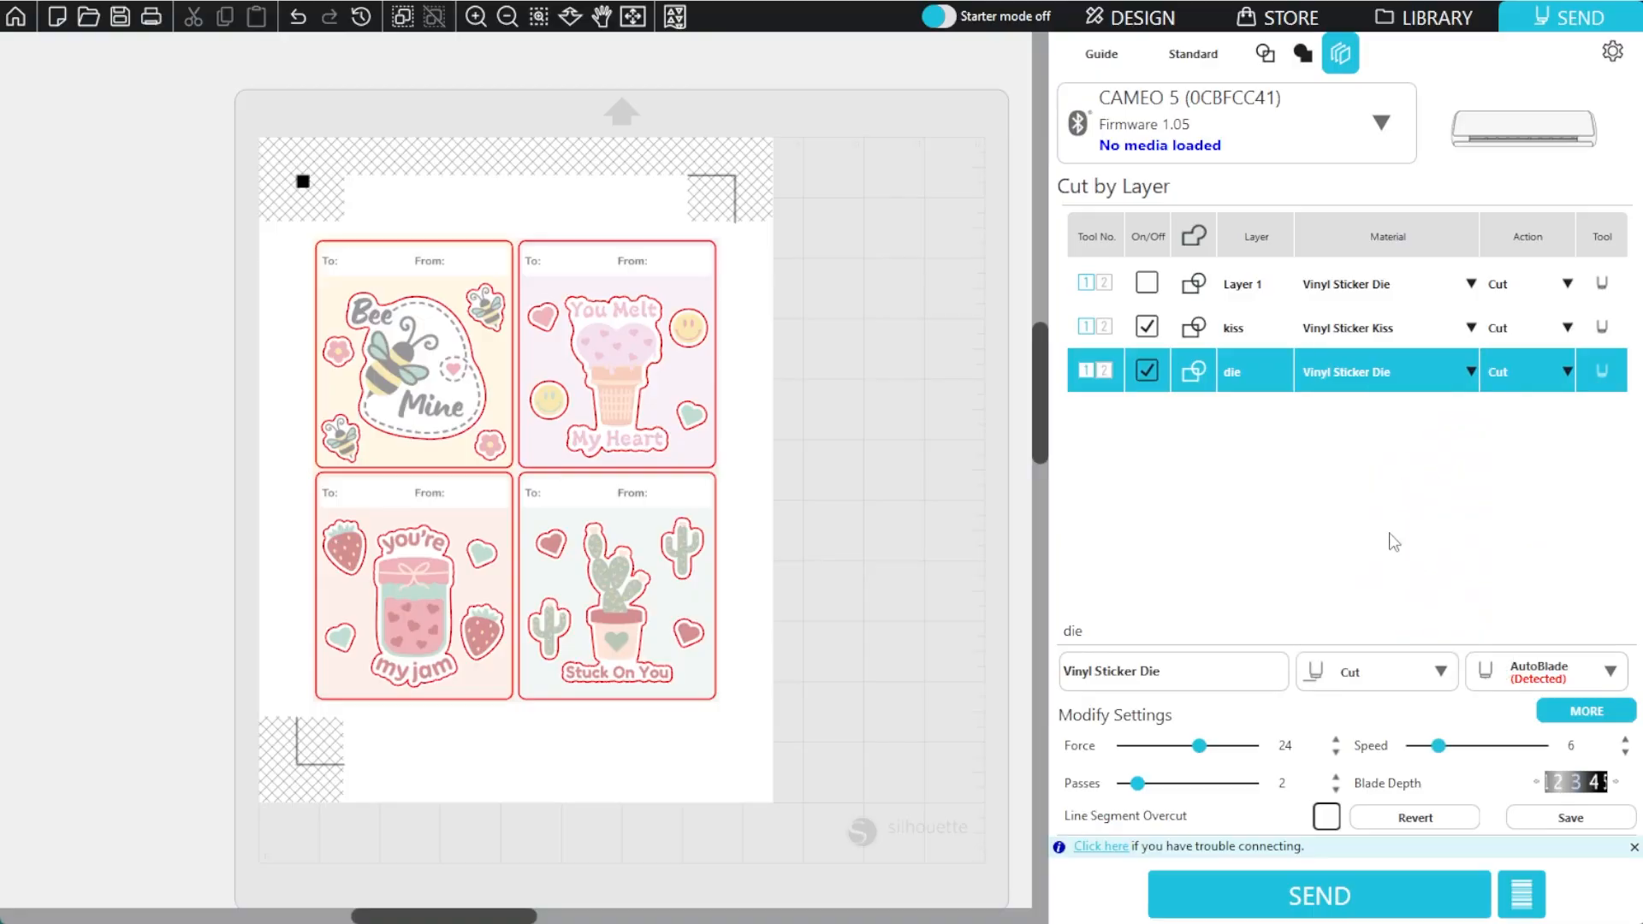